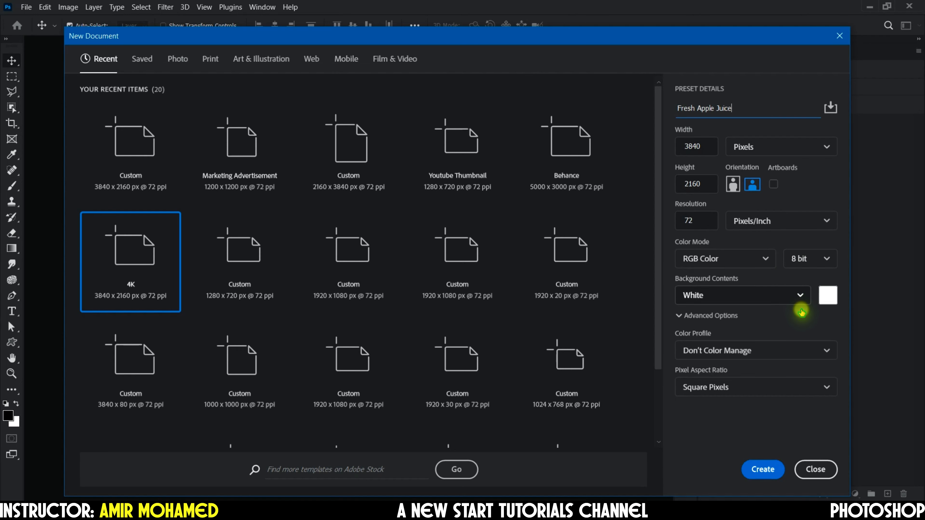
- Set the Fresh Apple Juice document's background contents to Transparent and create the document
{"action": "left_click", "coordinate": [799, 296]}
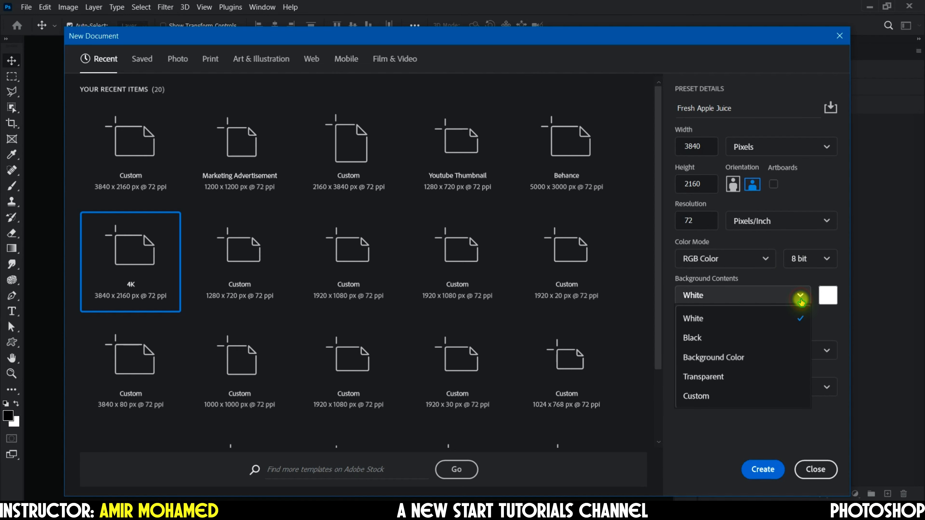
{"action": "left_click", "coordinate": [714, 377]}
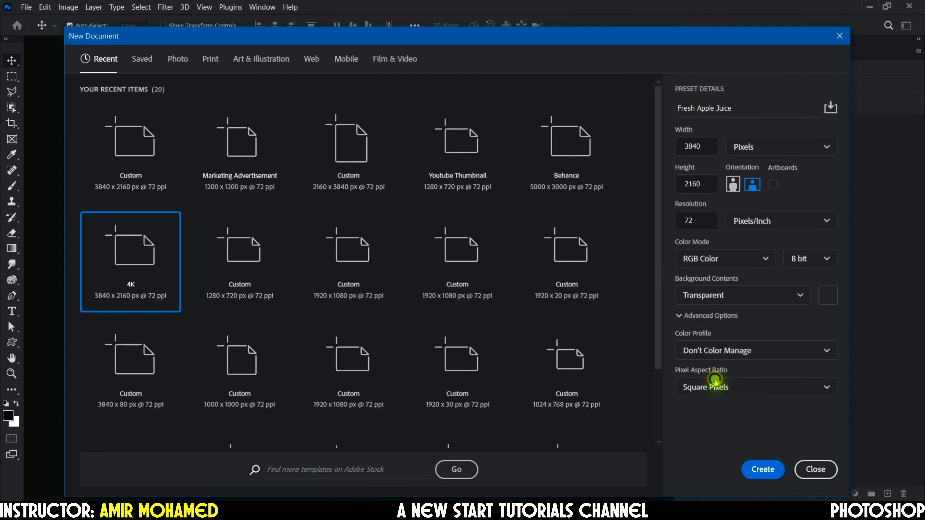
{"action": "left_click", "coordinate": [771, 473]}
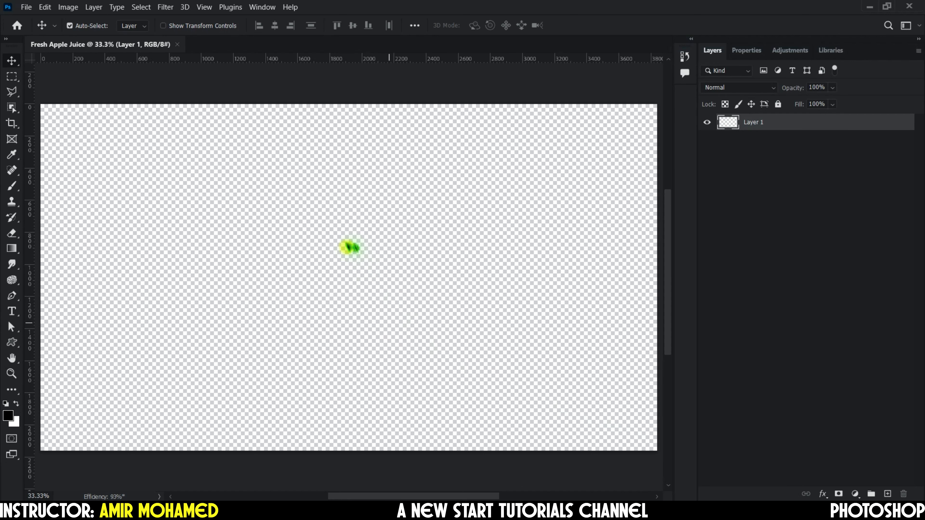
- Open Apple.png, Bottle.png and Tree.png from the Apple Juice folder
{"action": "left_click", "coordinate": [26, 7]}
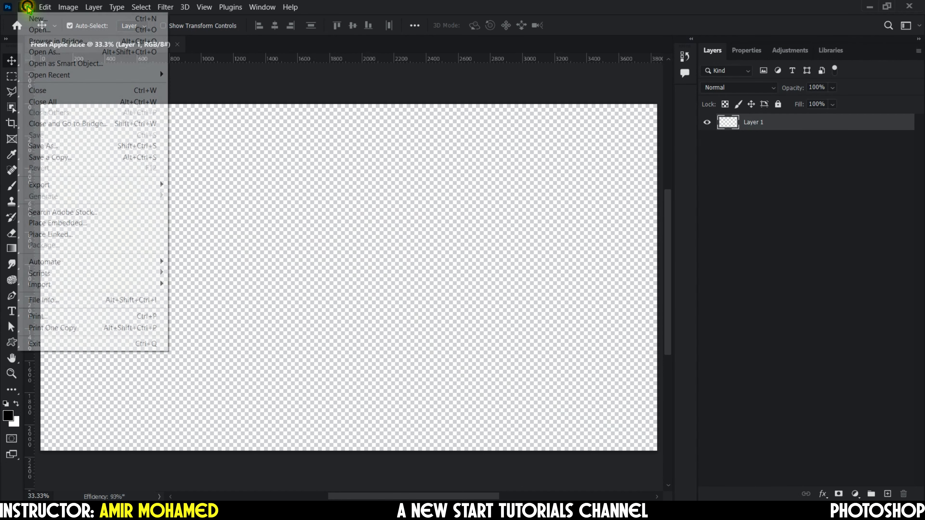
{"action": "left_click", "coordinate": [137, 30]}
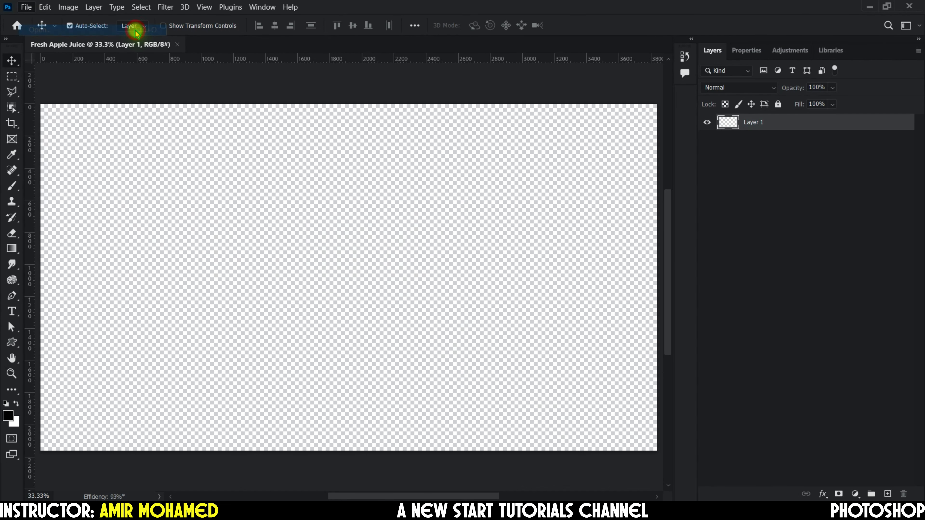
{"action": "left_click_drag", "start_coordinate": [313, 180], "coordinate": [125, 82]}
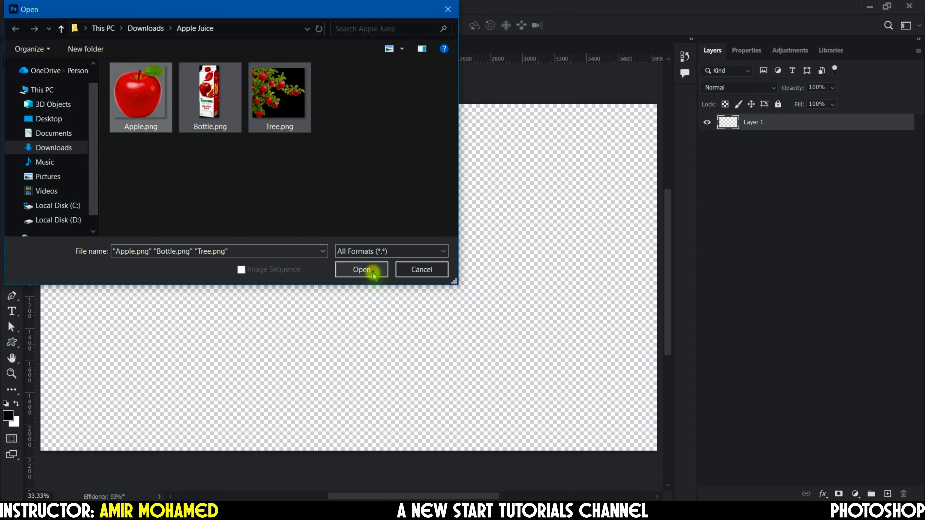
{"action": "left_click", "coordinate": [364, 269]}
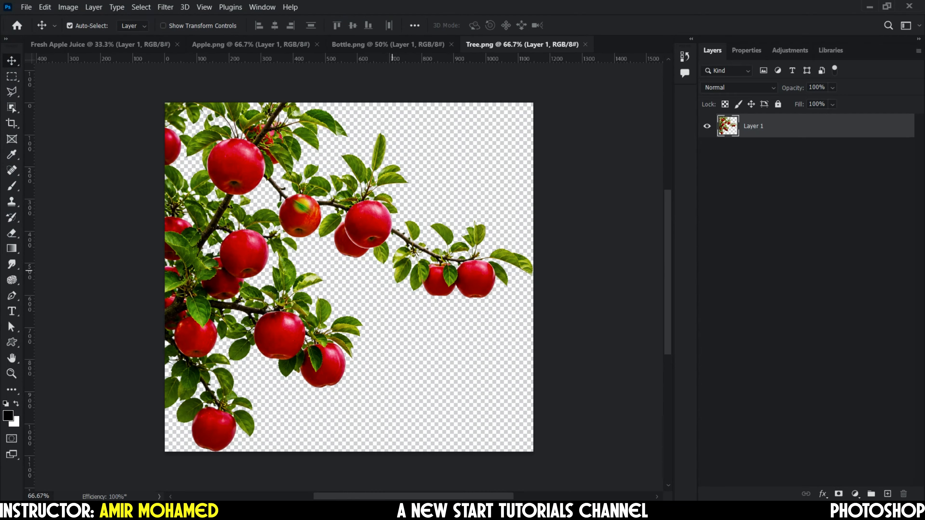
- Bring the juice carton from Bottle.png into the Fresh Apple Juice document as a new layer
{"action": "left_click", "coordinate": [392, 44]}
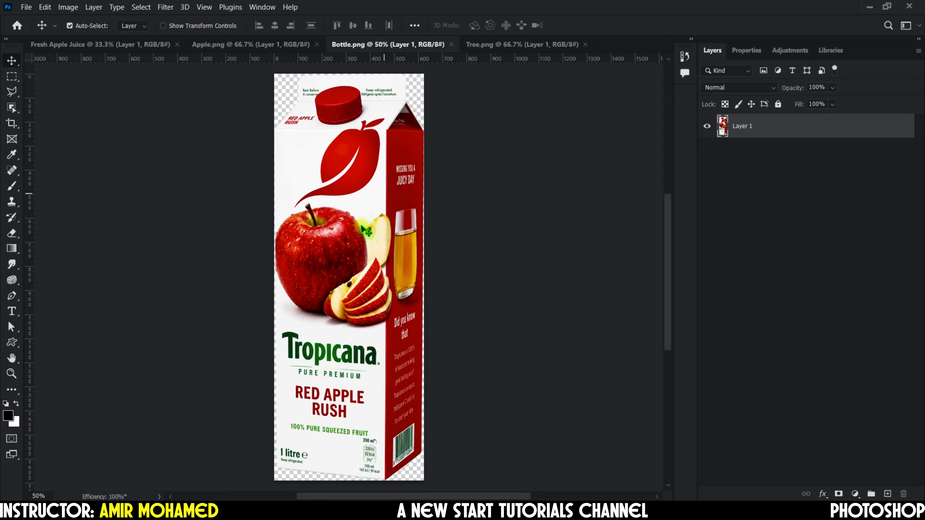
{"action": "left_click_drag", "start_coordinate": [371, 188], "coordinate": [366, 237]}
{"action": "left_click_drag", "start_coordinate": [363, 279], "coordinate": [363, 278]}
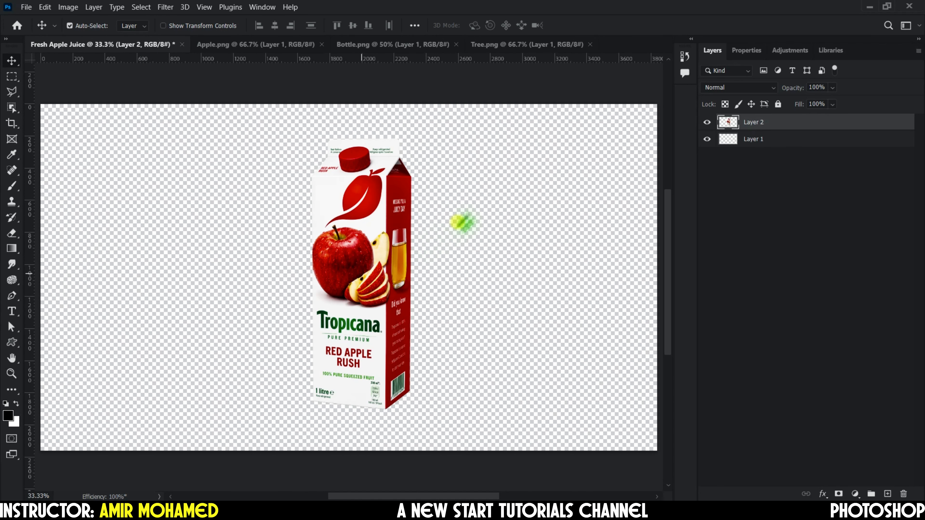
- Align the juice carton layer to the horizontal center of the canvas
{"action": "left_click", "coordinate": [415, 26]}
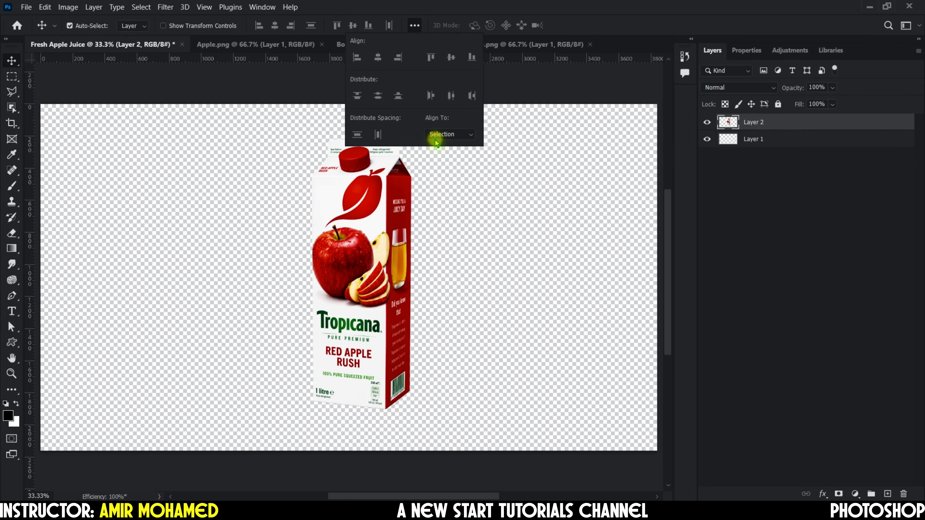
{"action": "left_click", "coordinate": [444, 135]}
{"action": "left_click", "coordinate": [444, 157]}
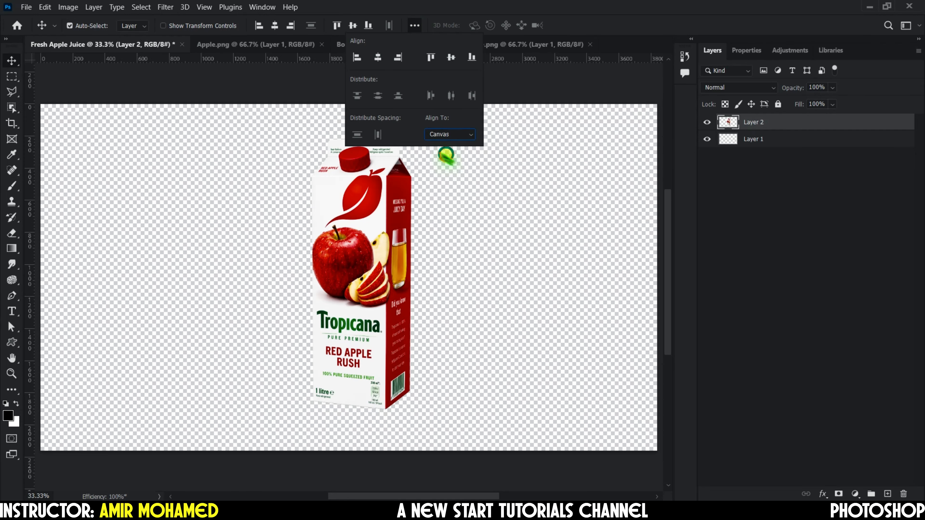
{"action": "left_click", "coordinate": [380, 57]}
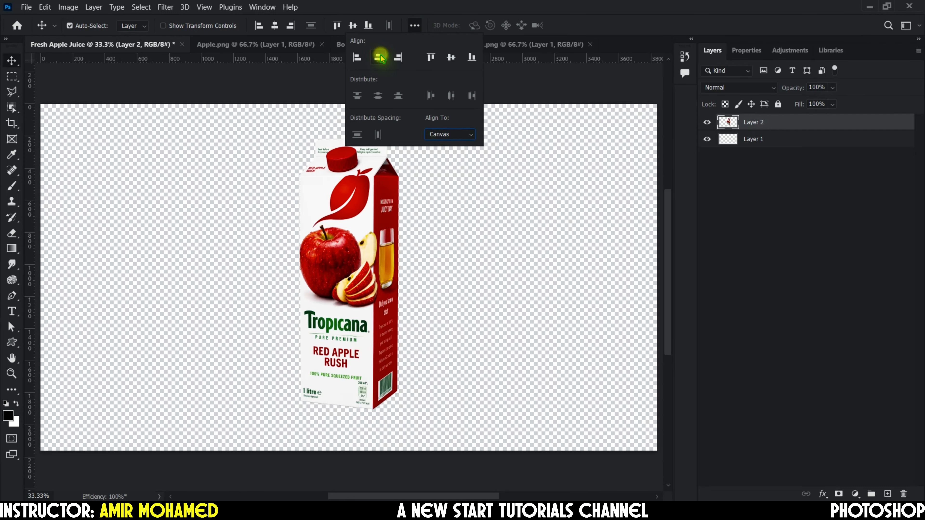
{"action": "left_click", "coordinate": [417, 25]}
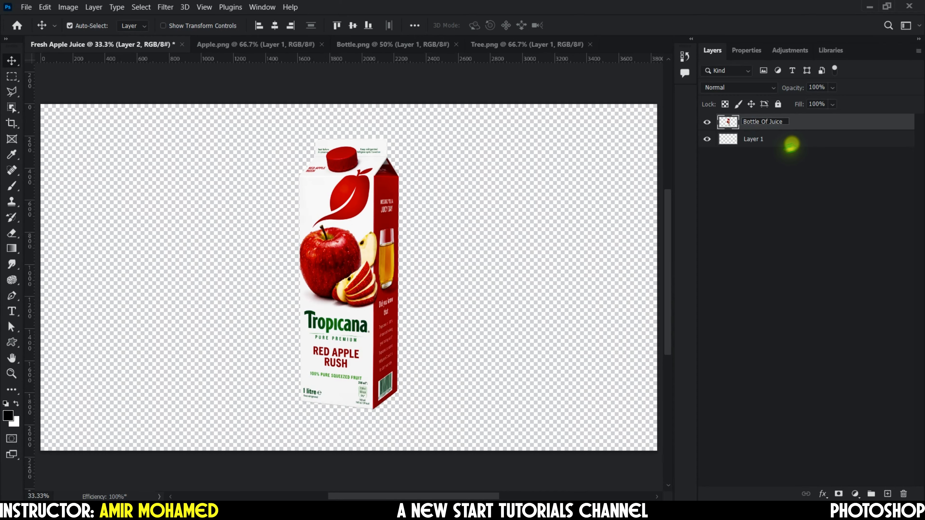
- Rename the empty bottom layer as Background and start a new gradient fill layer for it with the default layer options
{"action": "double_click", "coordinate": [757, 140]}
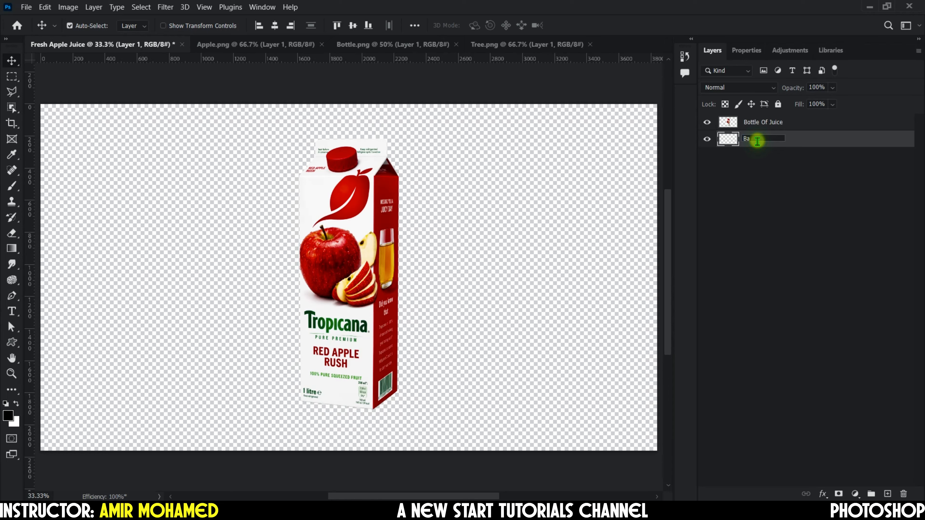
{"action": "key", "text": "Return"}
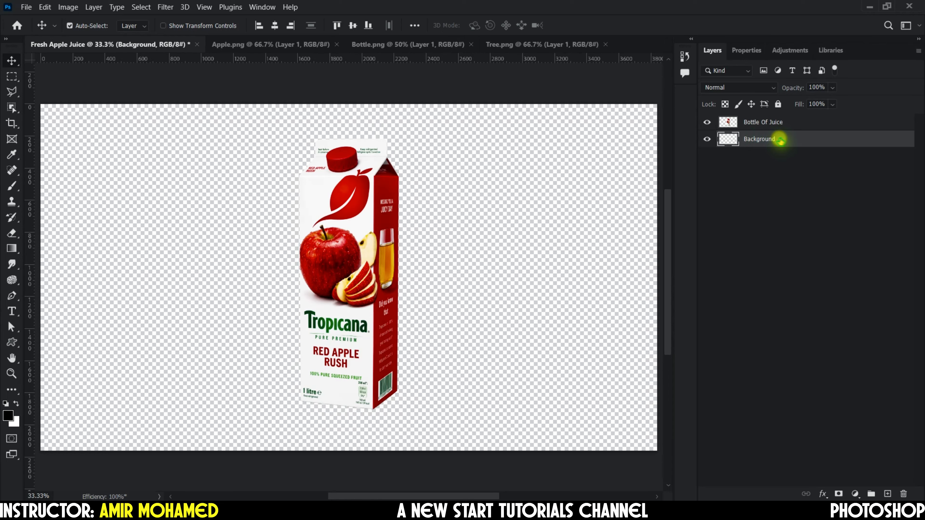
{"action": "left_click", "coordinate": [93, 7]}
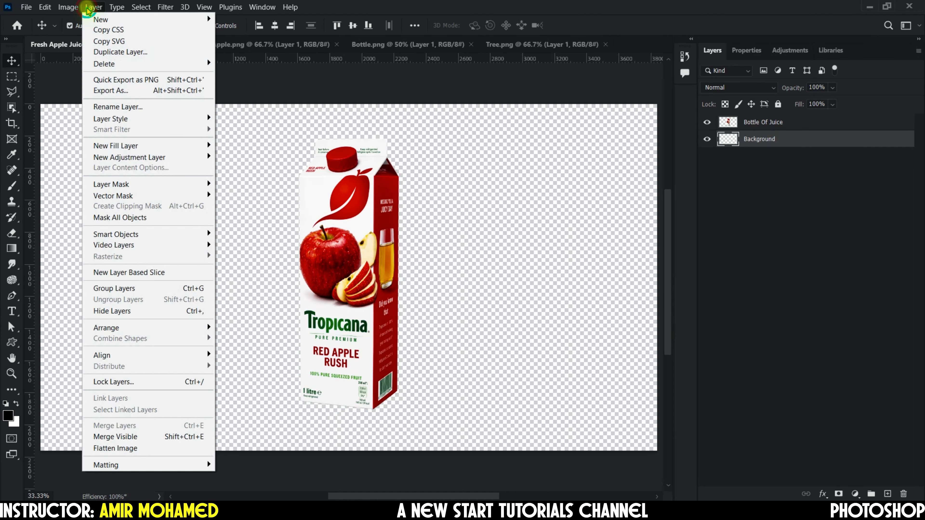
{"action": "mouse_move", "coordinate": [140, 146]}
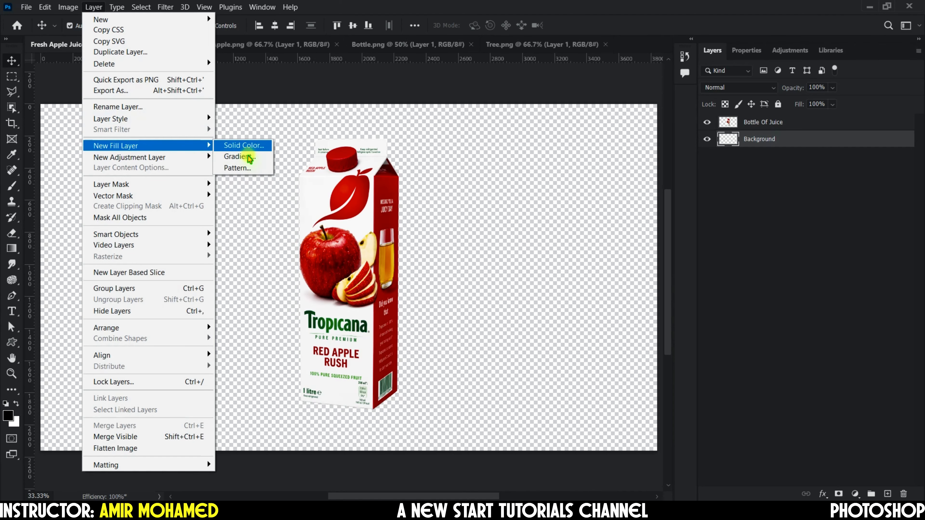
{"action": "left_click", "coordinate": [242, 156]}
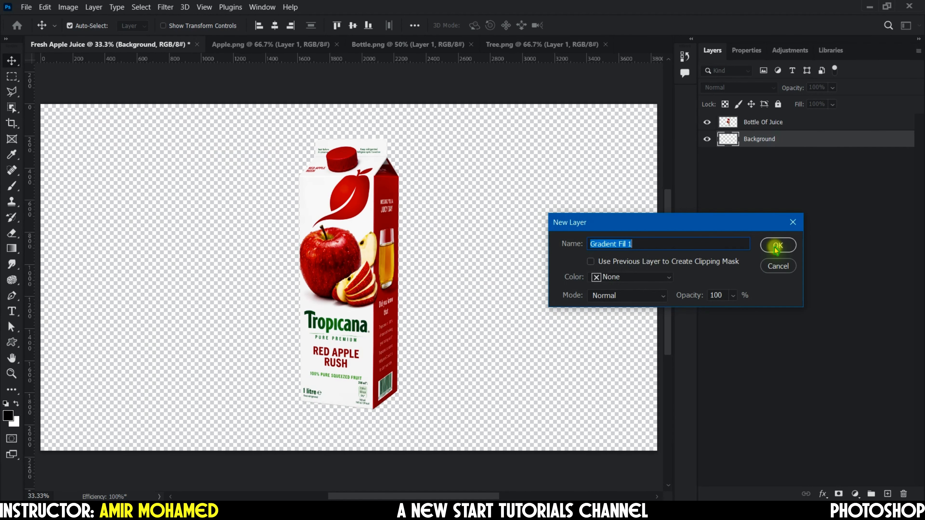
{"action": "left_click", "coordinate": [776, 246]}
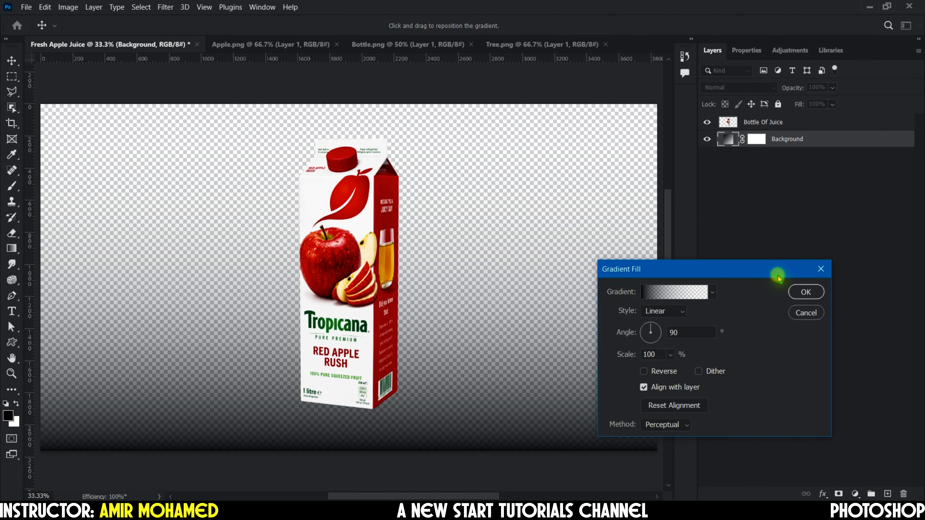
- Apply the black-to-white preset from the Basics group to the gradient fill
{"action": "left_click", "coordinate": [711, 292]}
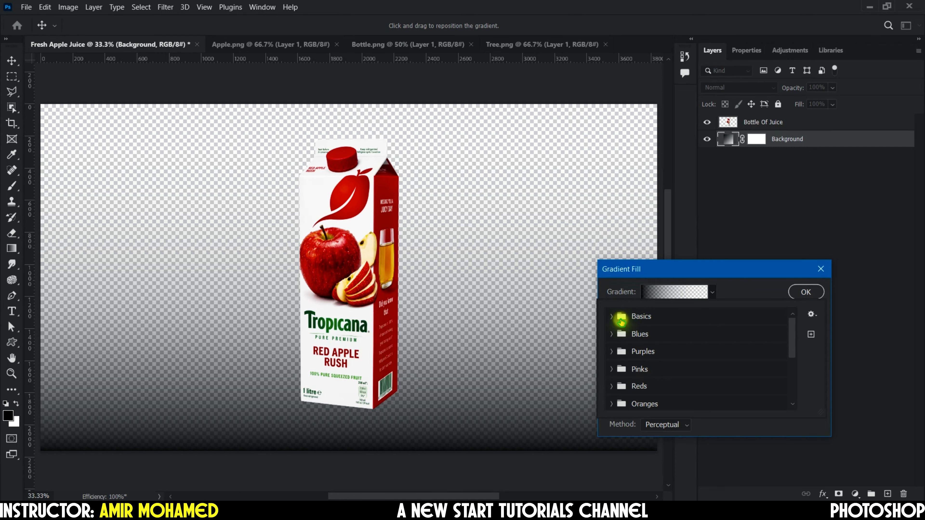
{"action": "left_click", "coordinate": [614, 317]}
{"action": "left_click", "coordinate": [635, 339]}
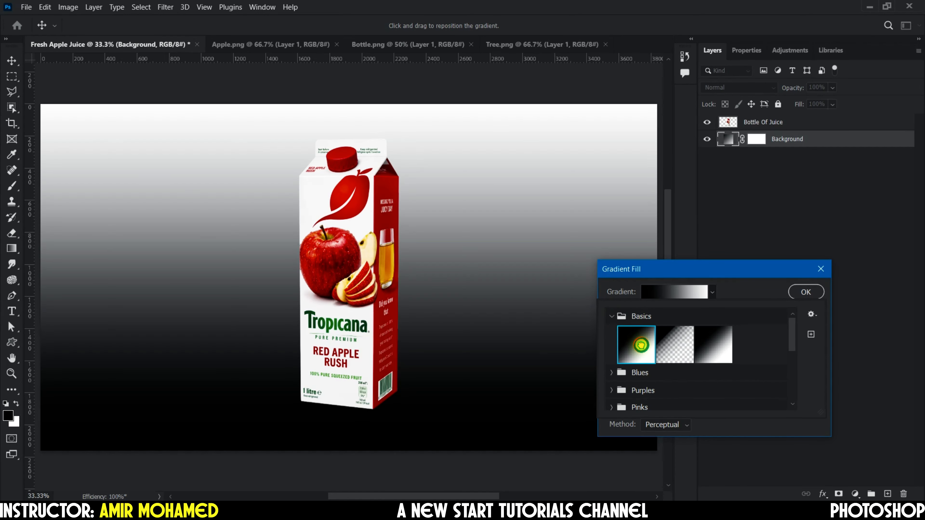
{"action": "left_click", "coordinate": [609, 315]}
{"action": "left_click", "coordinate": [692, 290]}
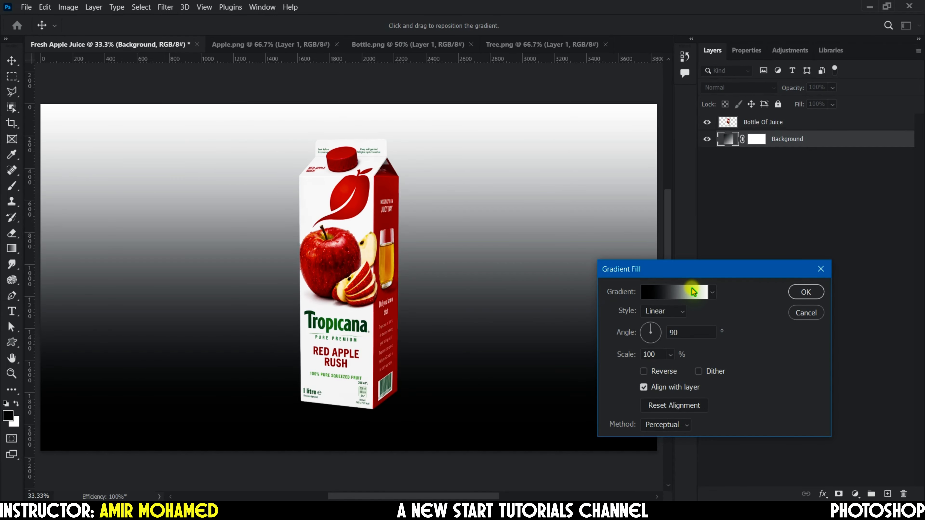
- Change the gradient's black color stop to dark red 610000, sampled from the apple on the carton
{"action": "left_click", "coordinate": [693, 291]}
{"action": "left_click", "coordinate": [655, 377]}
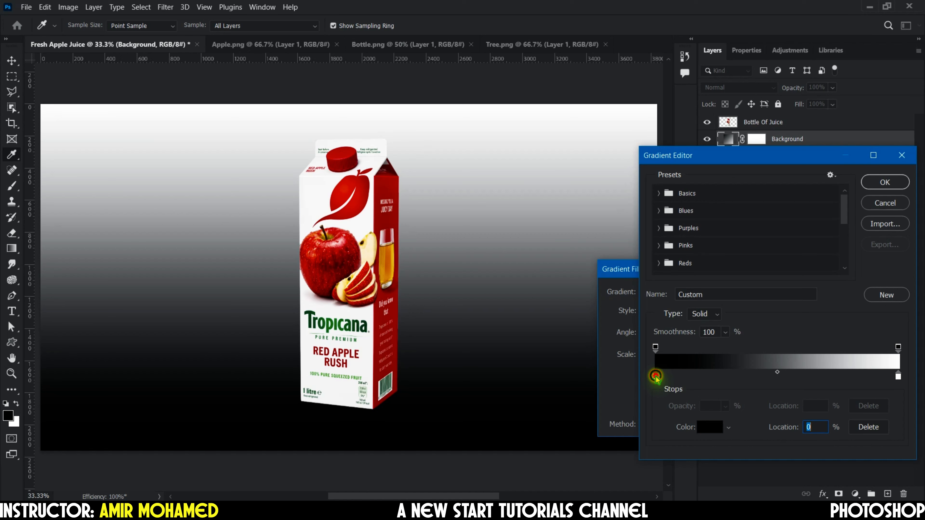
{"action": "double_click", "coordinate": [655, 377]}
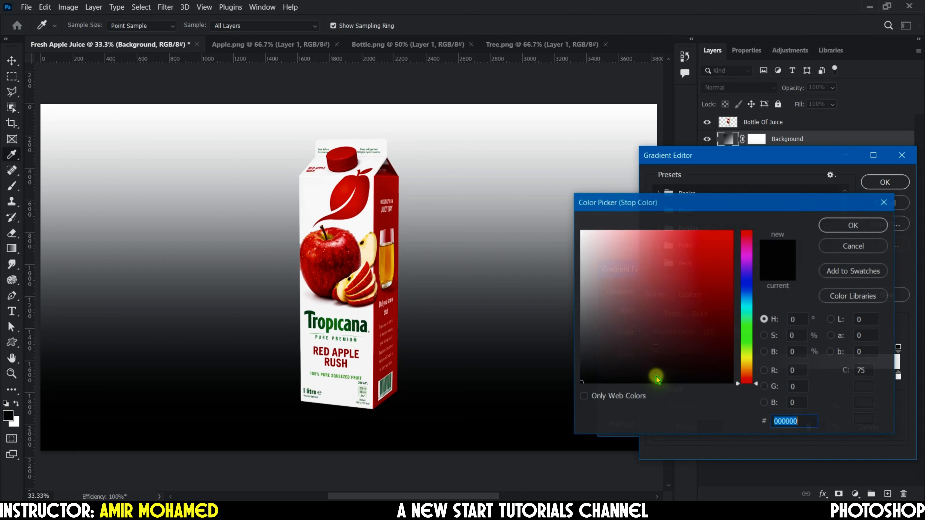
{"action": "left_click", "coordinate": [336, 265]}
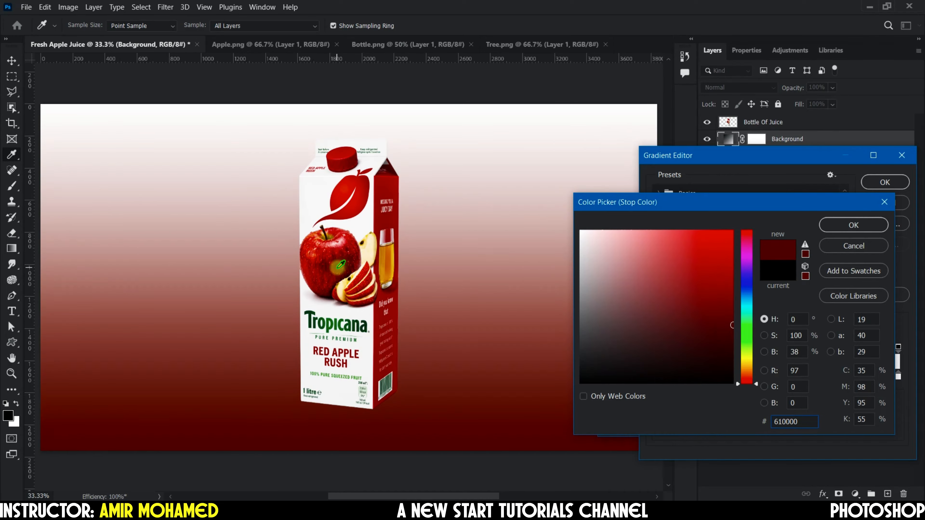
{"action": "left_click", "coordinate": [848, 226]}
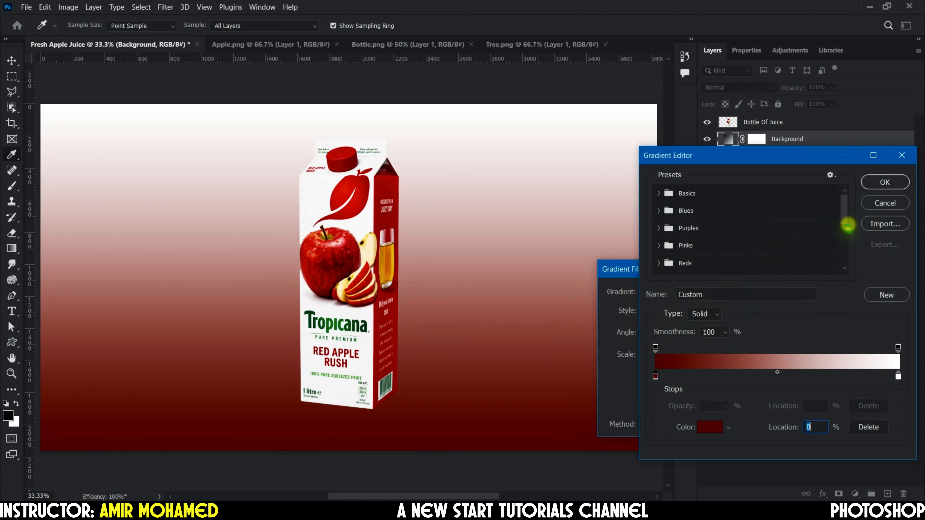
- Change the gradient's white color stop to bright red e3140f, sampled from the carton's leaf logo, and accept the edited gradient
{"action": "double_click", "coordinate": [896, 377]}
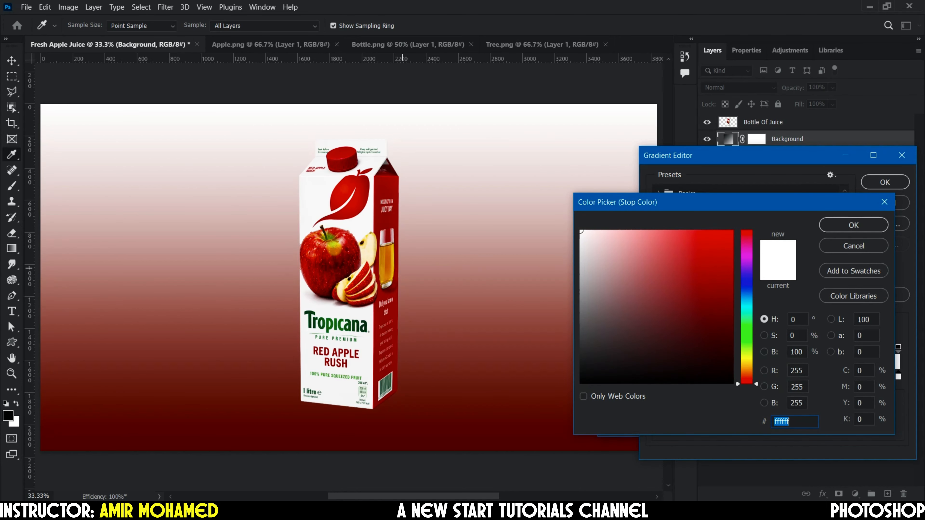
{"action": "left_click", "coordinate": [342, 198]}
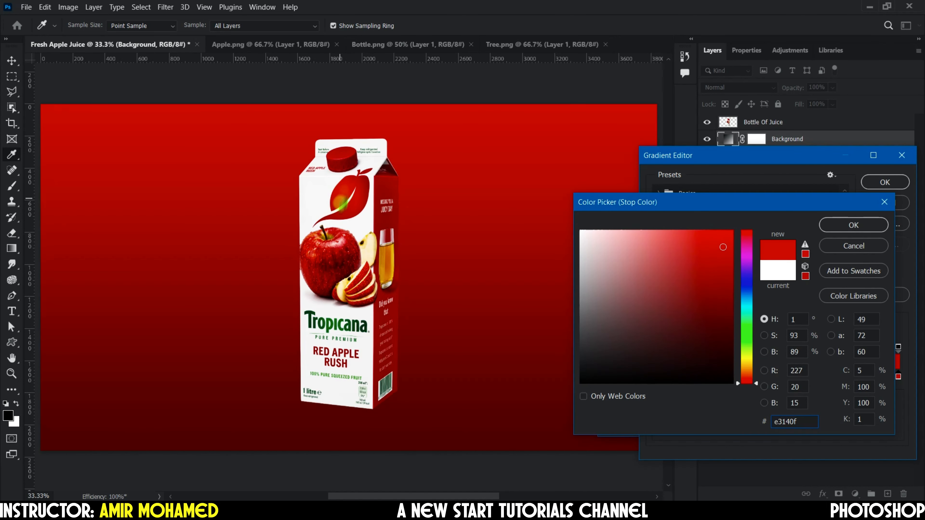
{"action": "left_click", "coordinate": [845, 226]}
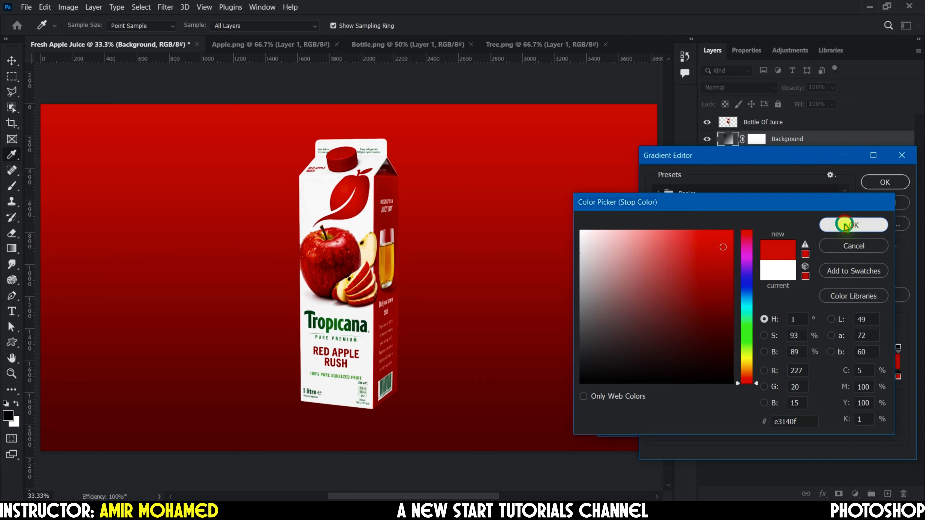
{"action": "left_click", "coordinate": [884, 184]}
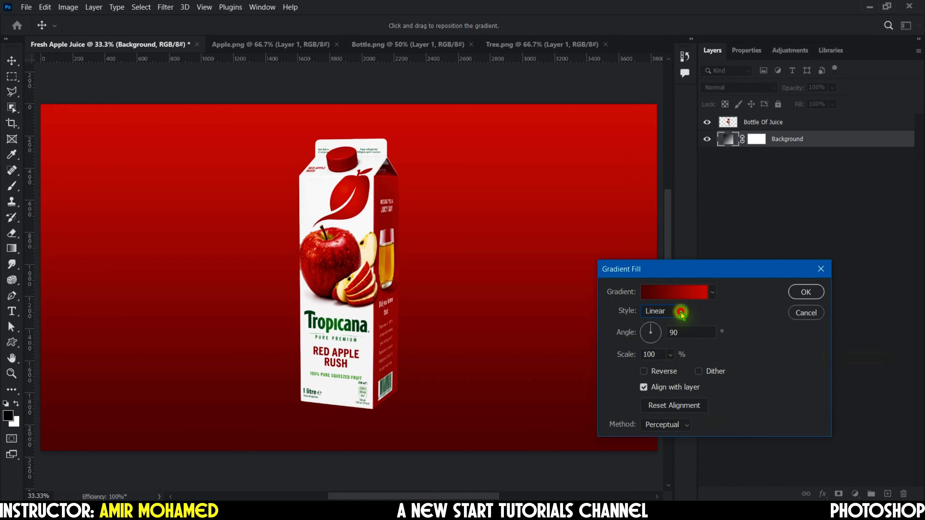
- Make the background gradient Radial and reversed at 150% scale, and lock the Background layer
{"action": "left_click", "coordinate": [681, 312]}
{"action": "left_click", "coordinate": [672, 335]}
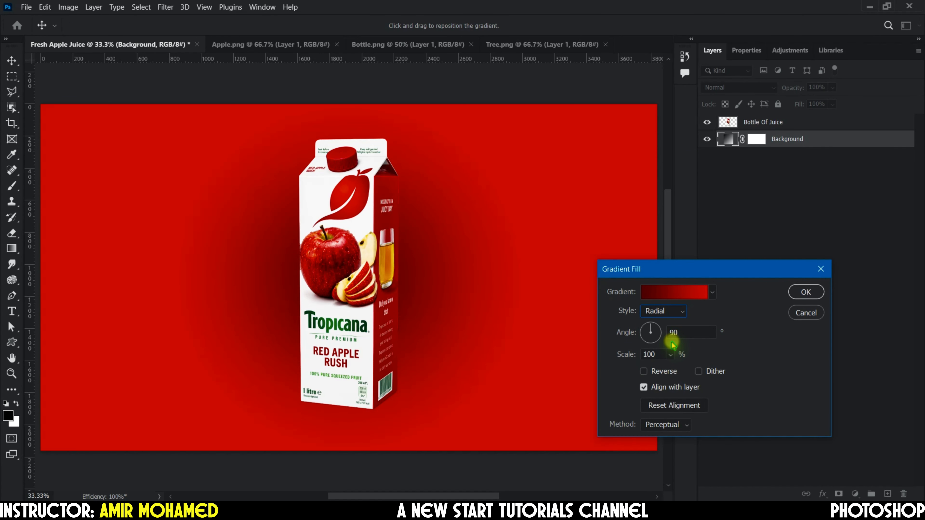
{"action": "left_click", "coordinate": [644, 371]}
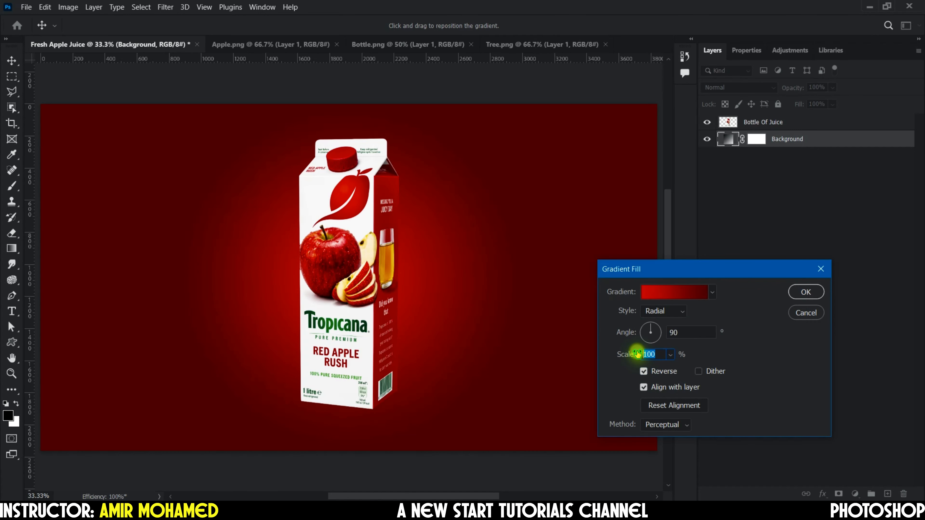
{"action": "type", "text": "150"}
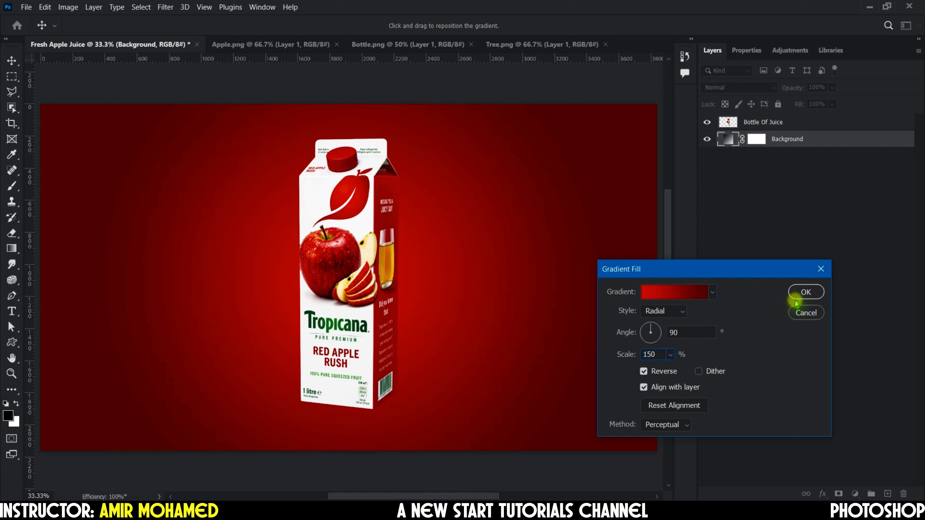
{"action": "left_click", "coordinate": [806, 292]}
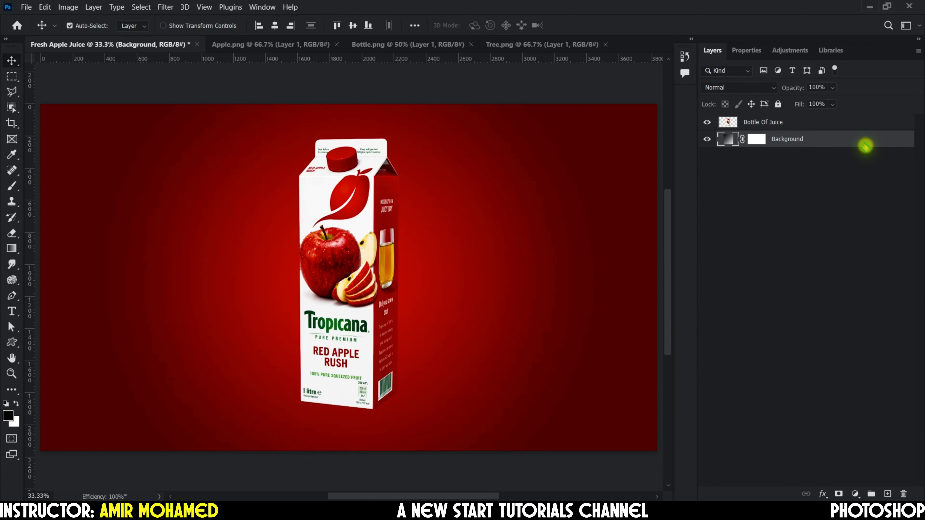
{"action": "left_click", "coordinate": [780, 105]}
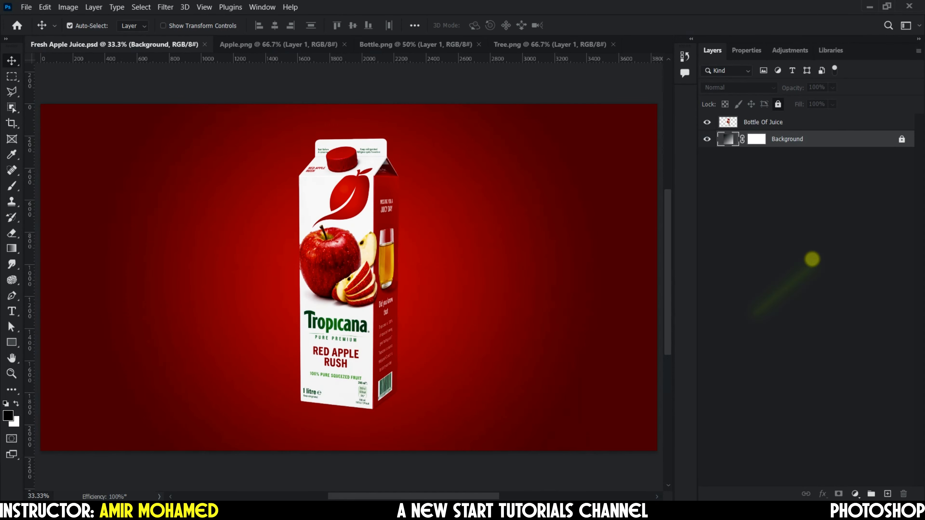
- Nudge the juice carton on the Bottle Of Juice layer straight up by about 110 px
{"action": "left_click", "coordinate": [365, 255]}
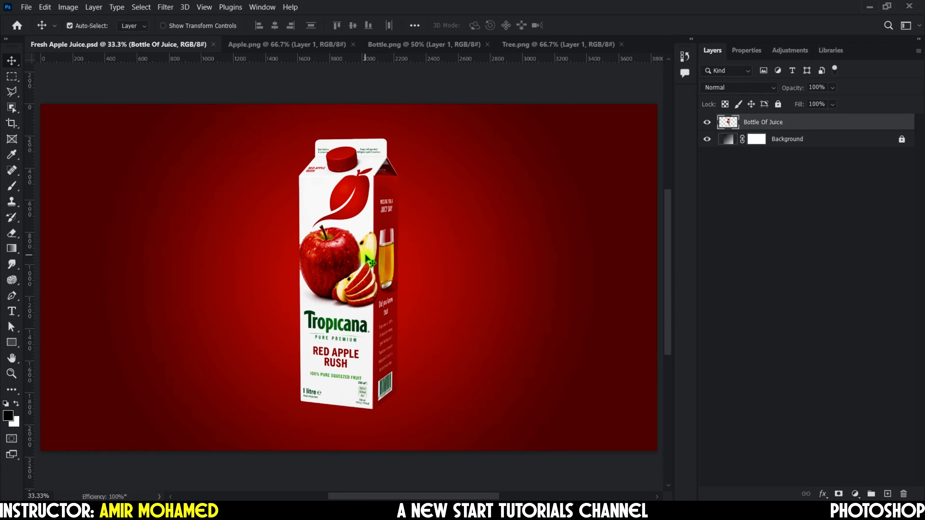
{"action": "key", "text": "shift+Up"}
{"action": "key", "text": "shift+Up"}
{"action": "key", "text": "shift+Up"}
{"action": "key", "text": "shift+Up"}
{"action": "key", "text": "shift+Up"}
{"action": "key", "text": "shift+Up"}
{"action": "key", "text": "shift+Up"}
{"action": "key", "text": "shift+Up"}
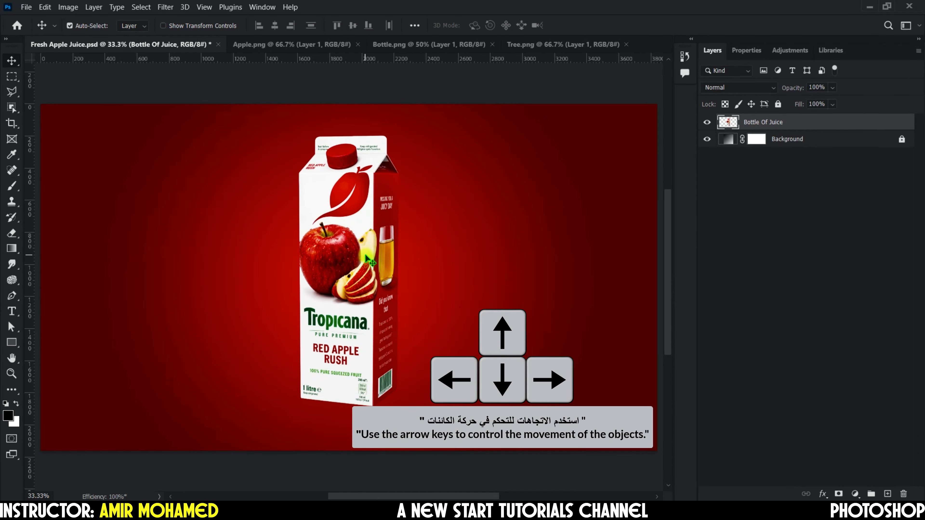
{"action": "key", "text": "shift+Up"}
{"action": "key", "text": "shift+Up"}
{"action": "key", "text": "shift+Up"}
{"action": "key", "text": "shift+Up"}
{"action": "key", "text": "shift+Up"}
{"action": "key", "text": "shift+Up"}
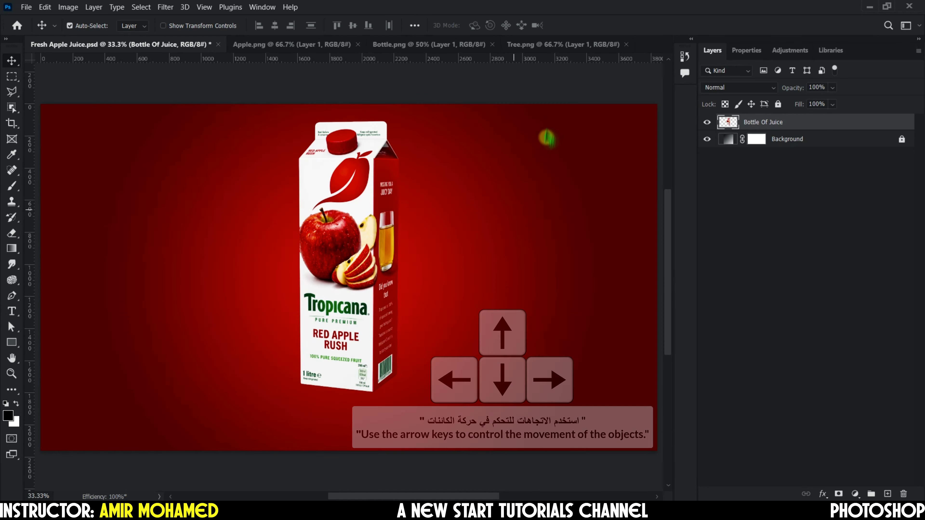
- Bring the apple branch from Tree.png into the Fresh Apple Juice design, placing it to the right of the carton
{"action": "left_click", "coordinate": [541, 45]}
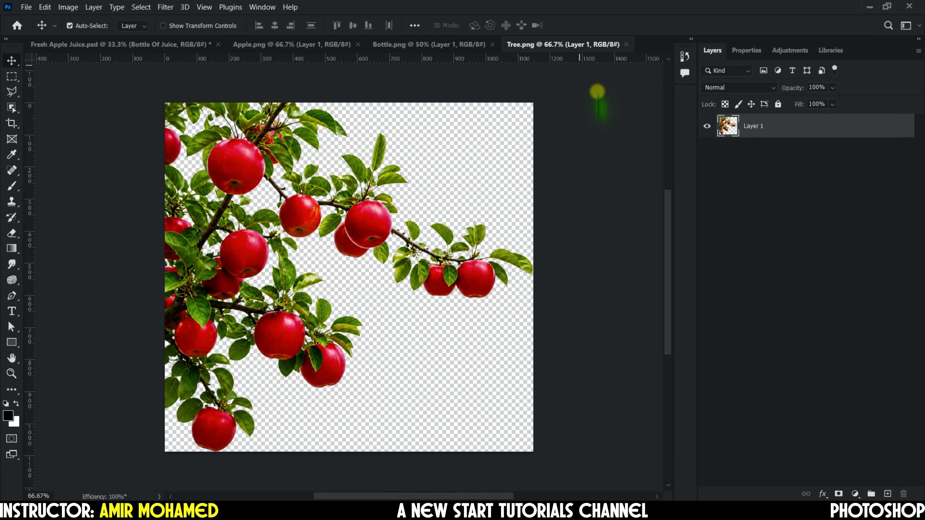
{"action": "left_click_drag", "start_coordinate": [244, 257], "coordinate": [490, 228]}
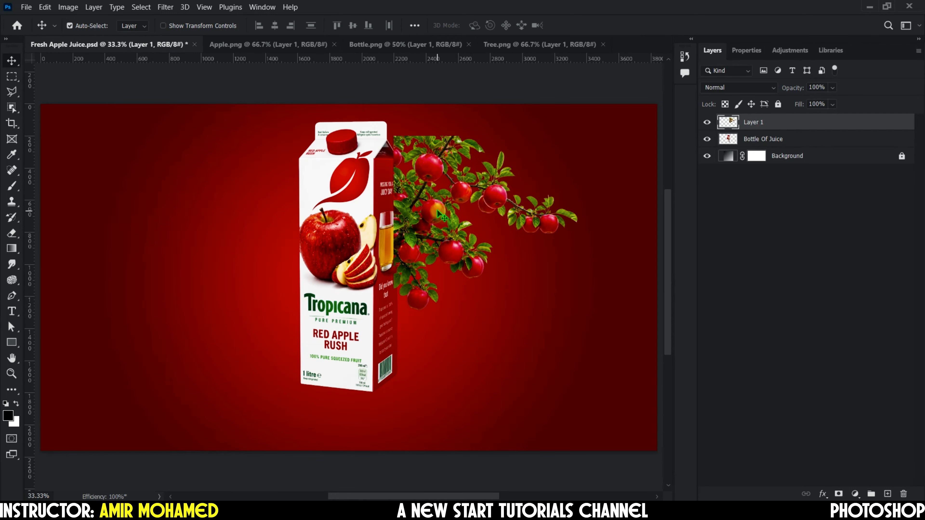
{"action": "left_click_drag", "start_coordinate": [438, 214], "coordinate": [475, 205]}
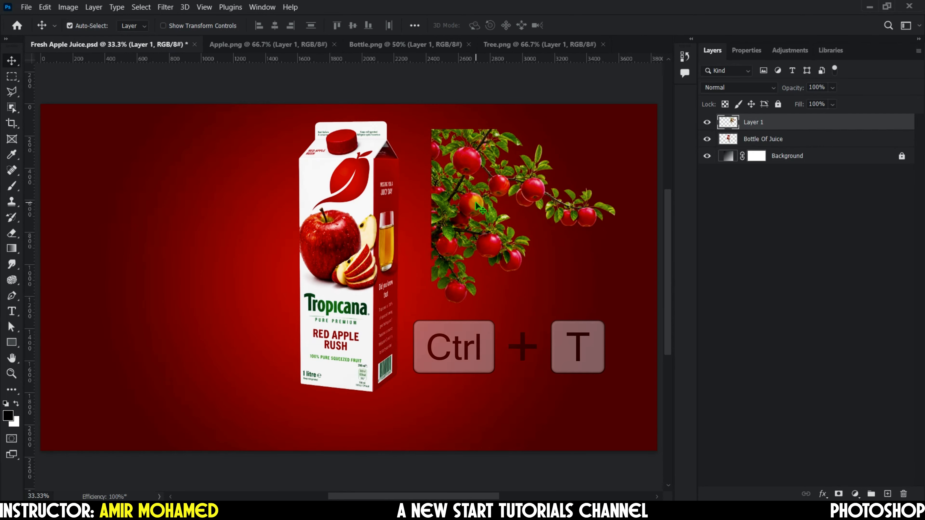
- Flip the apple branch horizontally and align it with the canvas's upper-right corner
{"action": "key", "text": "ctrl+t"}
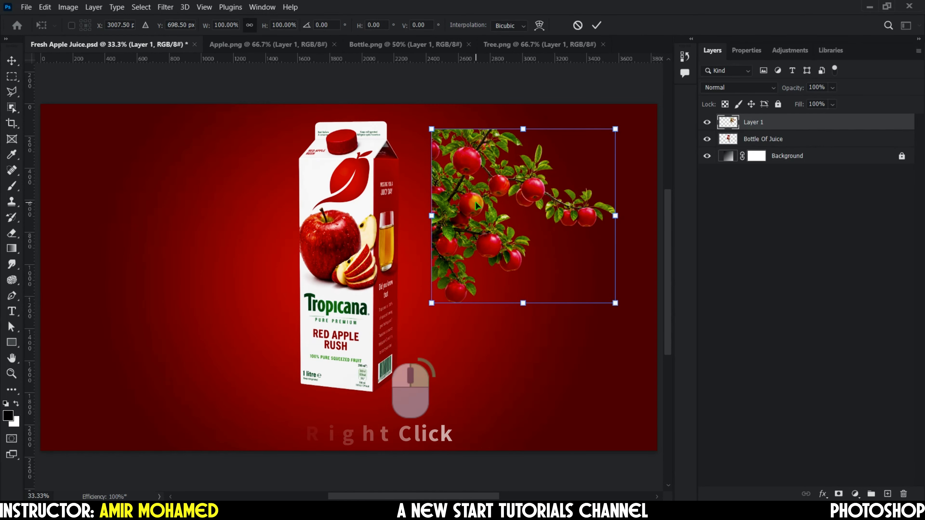
{"action": "right_click", "coordinate": [475, 201]}
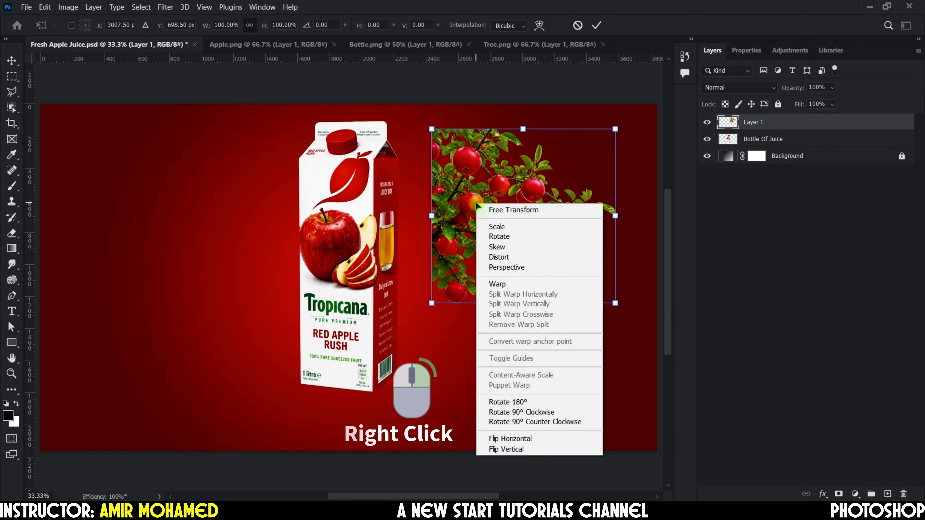
{"action": "left_click", "coordinate": [510, 439]}
{"action": "left_click_drag", "start_coordinate": [577, 210], "coordinate": [621, 184]}
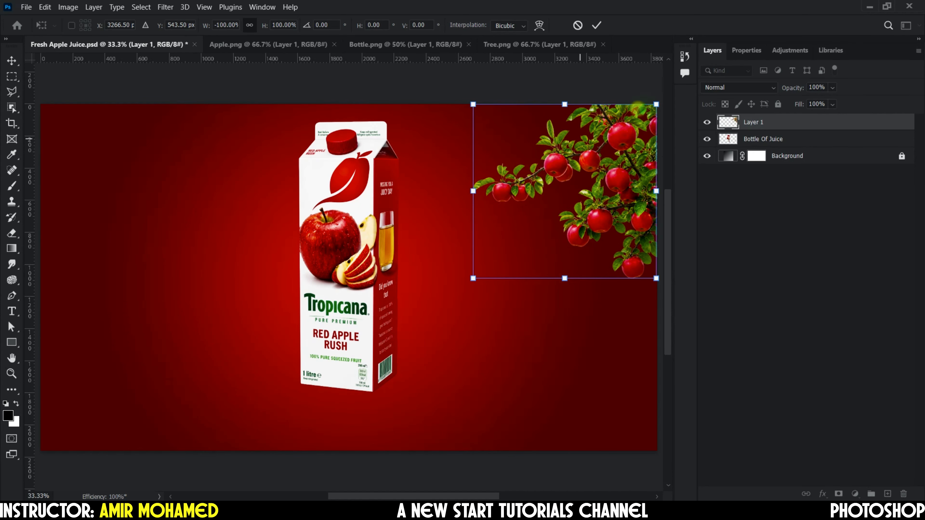
- Scale the branch to about 133%, overlapping the canvas's upper-right corner, and rename its layer Tree
{"action": "left_click_drag", "start_coordinate": [657, 105], "coordinate": [641, 47]}
{"action": "left_click_drag", "start_coordinate": [550, 126], "coordinate": [500, 121]}
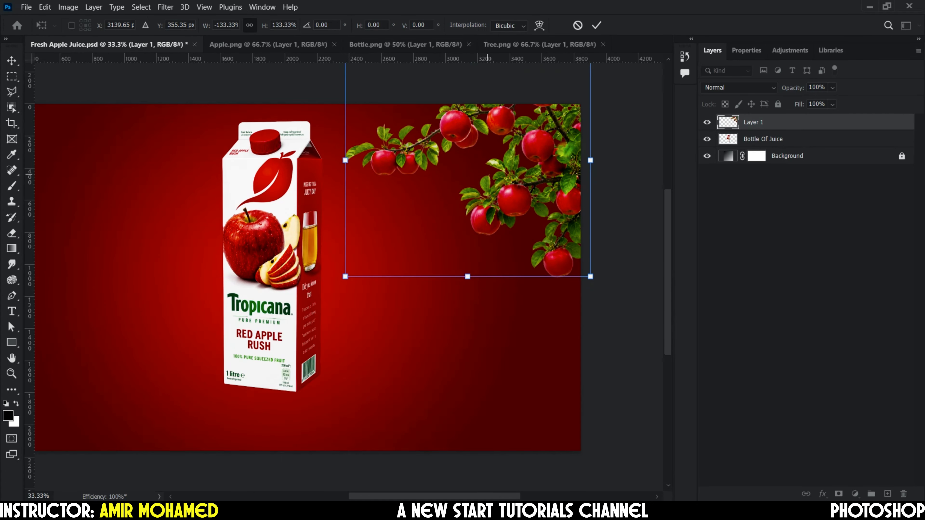
{"action": "left_click", "coordinate": [597, 25]}
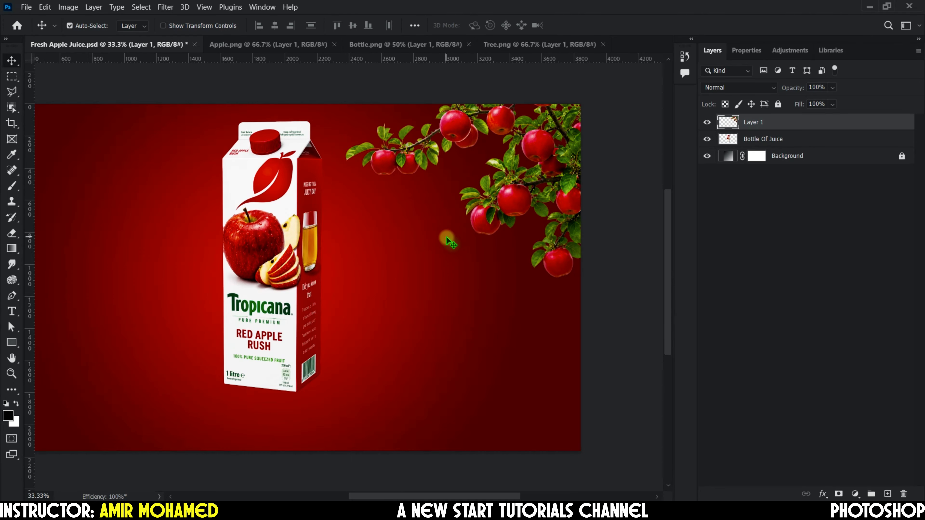
{"action": "key", "text": "ctrl+0"}
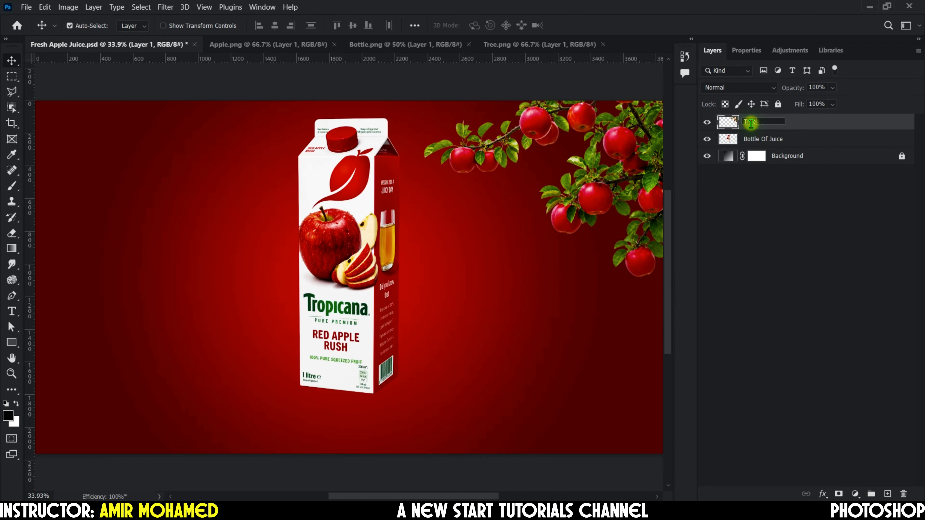
{"action": "key", "text": "Return"}
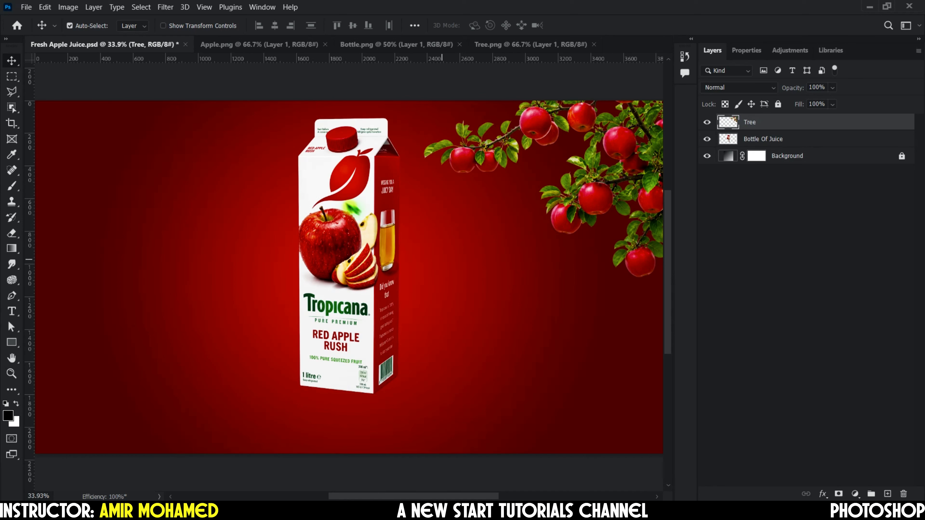
- Bring the apple from Apple.png into the design at the carton's lower right and rename its layer Apple
{"action": "left_click", "coordinate": [277, 42]}
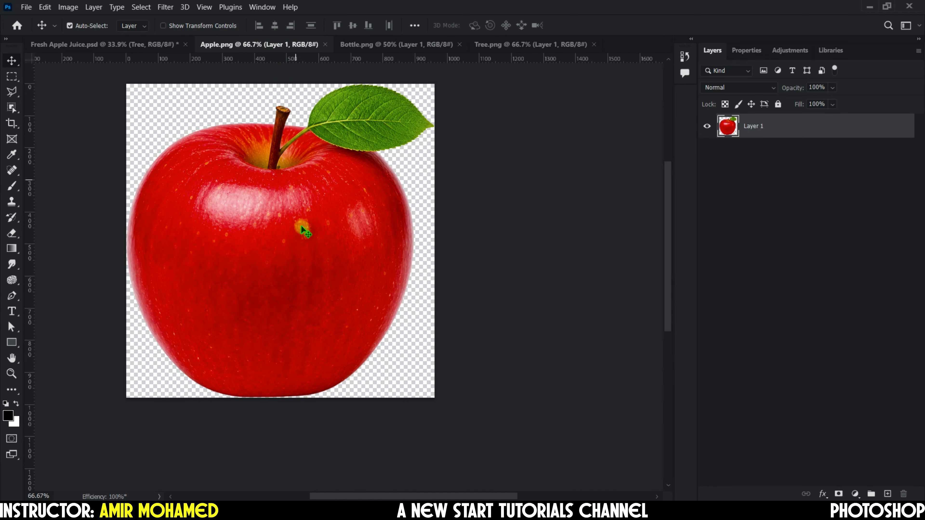
{"action": "left_click_drag", "start_coordinate": [310, 237], "coordinate": [487, 346]}
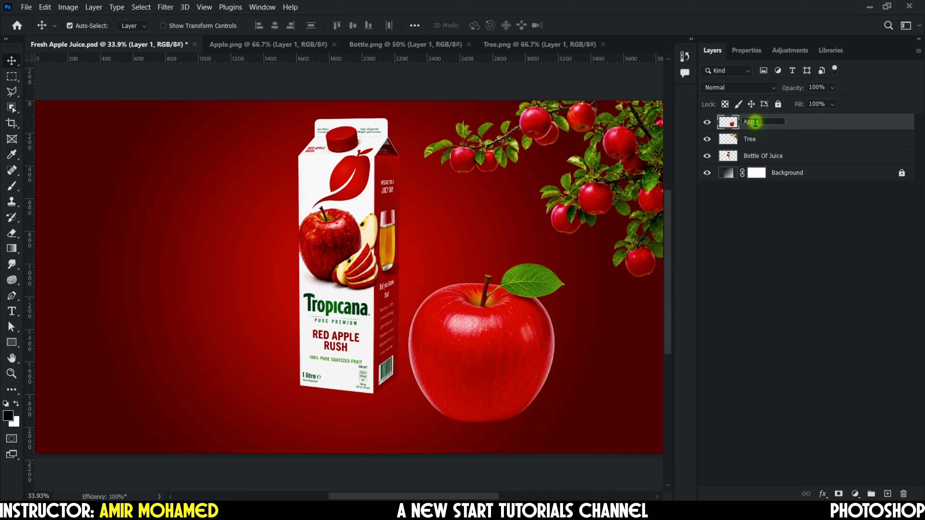
{"action": "key", "text": "Return"}
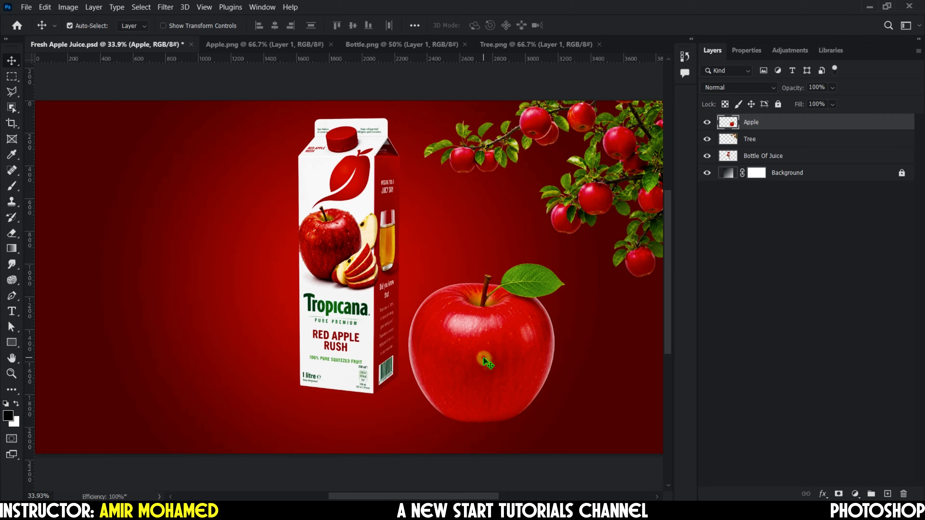
{"action": "left_click_drag", "start_coordinate": [484, 357], "coordinate": [487, 341]}
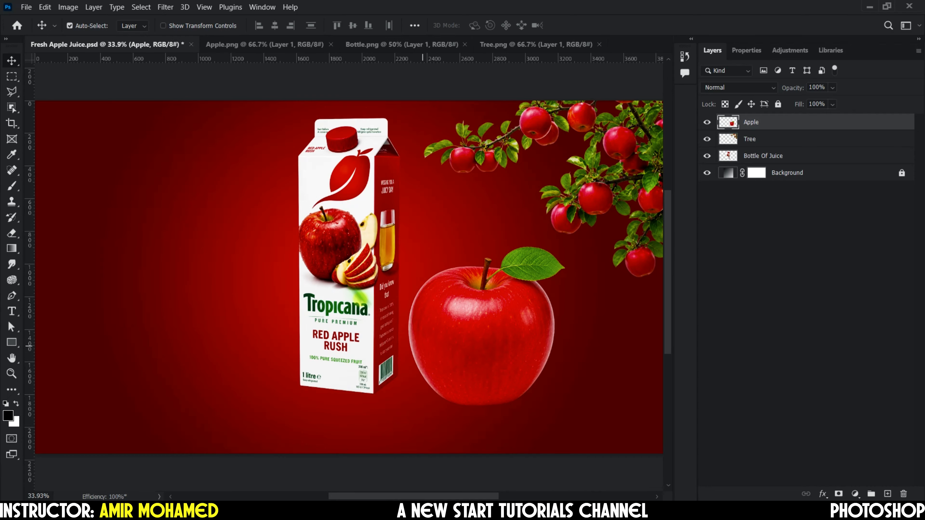
- Apply a Motion Blur to the Apple layer with a 90° angle and a 70-pixel distance
{"action": "left_click", "coordinate": [165, 7]}
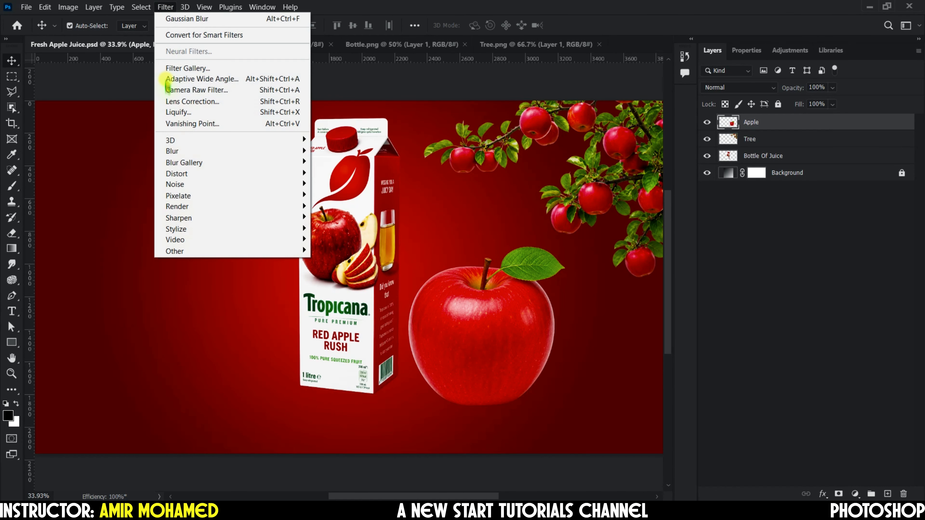
{"action": "mouse_move", "coordinate": [171, 151]}
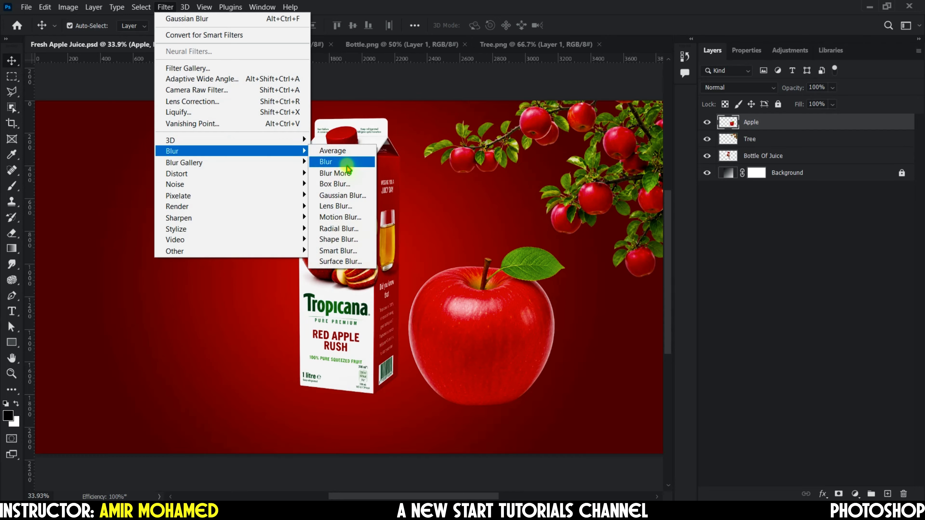
{"action": "left_click", "coordinate": [340, 217]}
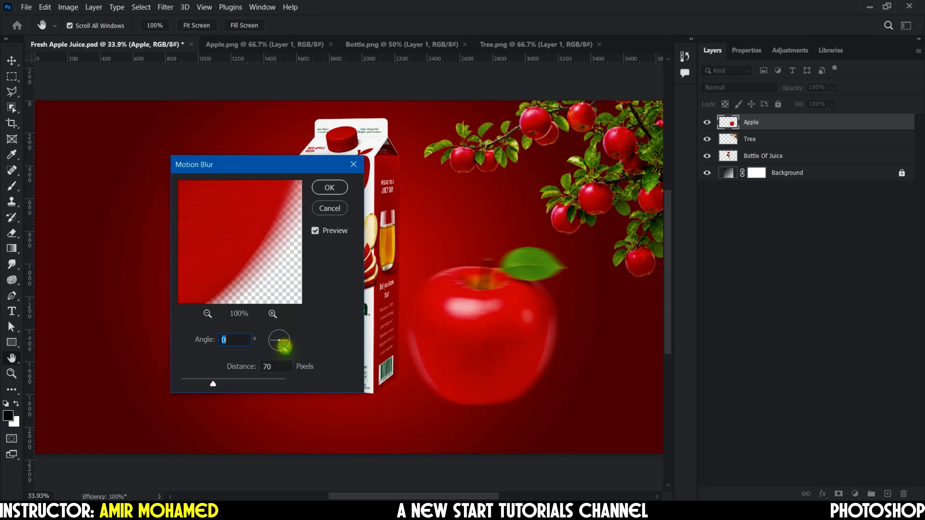
{"action": "left_click", "coordinate": [277, 340]}
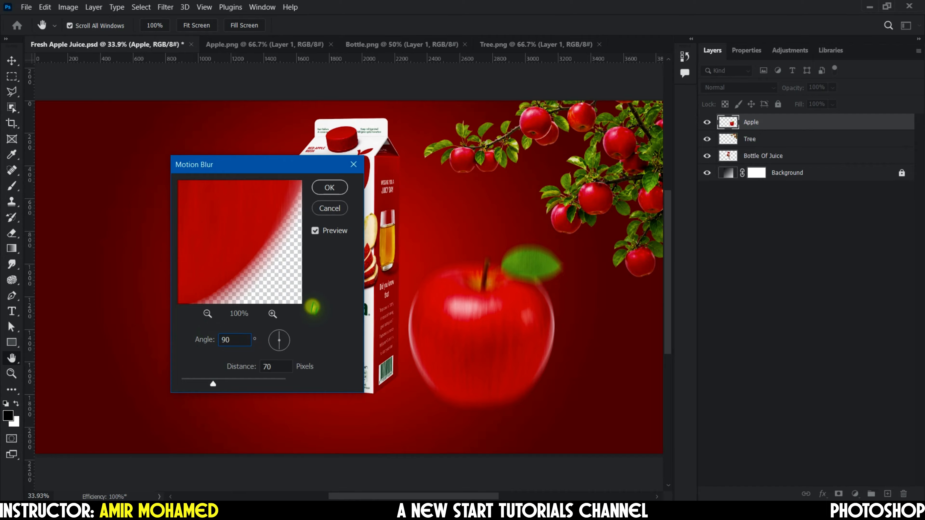
{"action": "left_click", "coordinate": [330, 188]}
{"action": "key", "text": "v"}
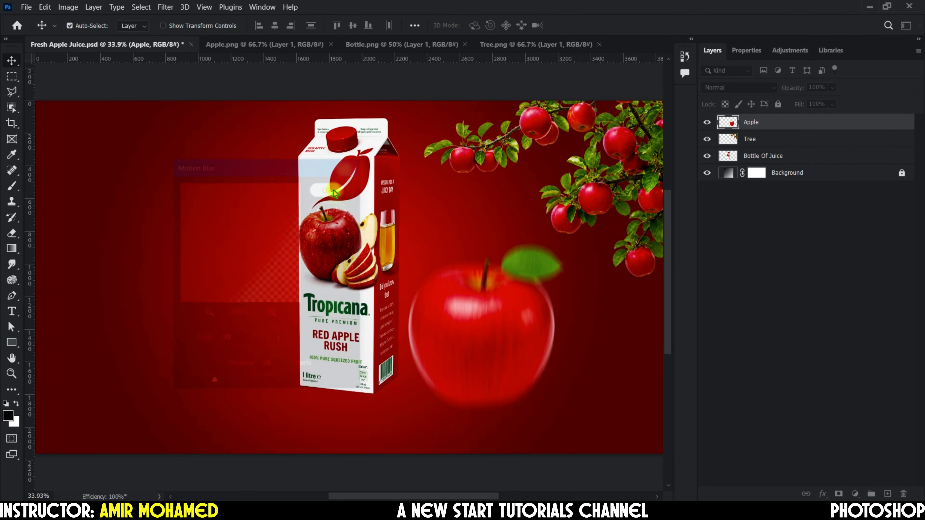
- Rotate the blurred apple to about -29°, scale it to about 37%, and place it between the carton and the branch
{"action": "left_click_drag", "start_coordinate": [497, 356], "coordinate": [525, 375]}
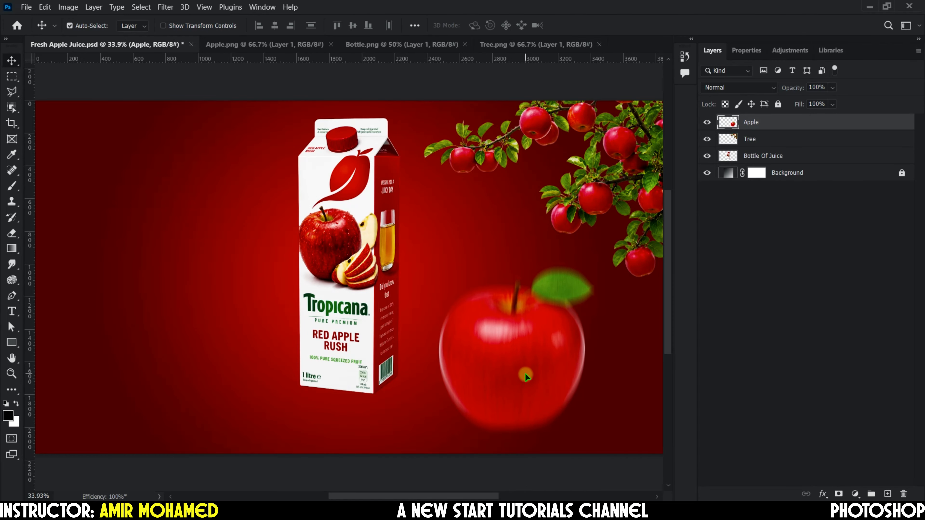
{"action": "key", "text": "ctrl+t"}
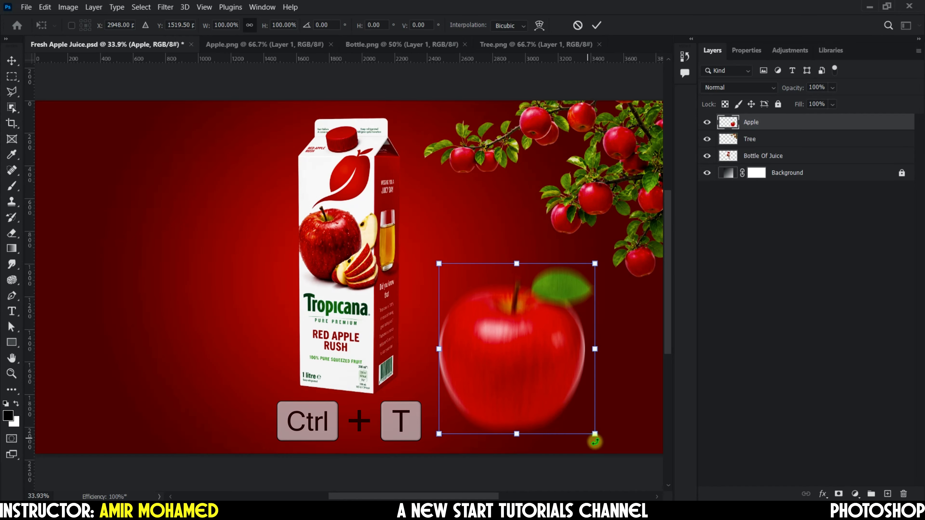
{"action": "left_click_drag", "start_coordinate": [599, 442], "coordinate": [620, 372]}
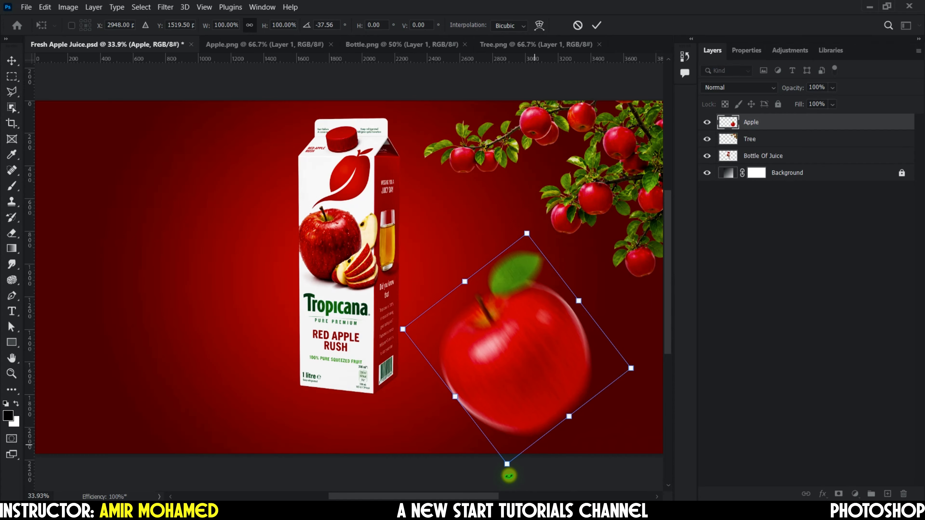
{"action": "left_click_drag", "start_coordinate": [506, 468], "coordinate": [515, 304]}
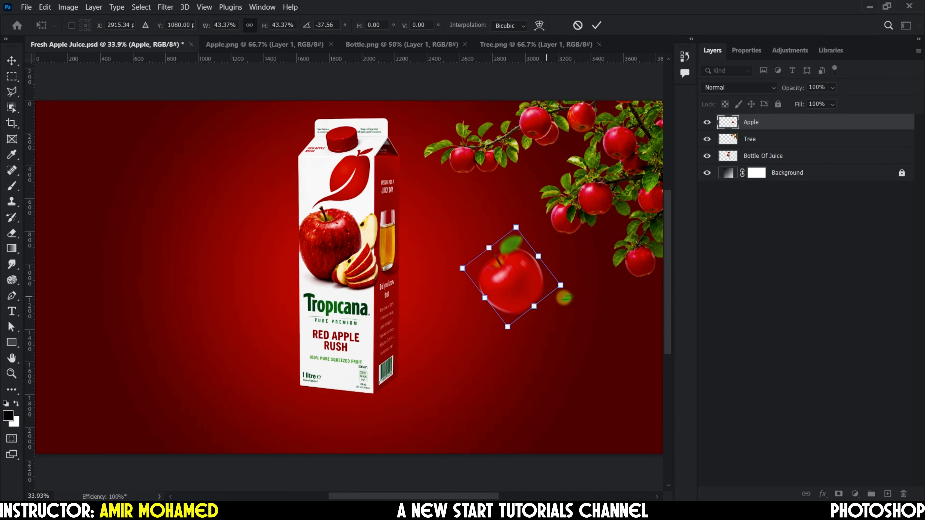
{"action": "left_click_drag", "start_coordinate": [571, 296], "coordinate": [506, 278]}
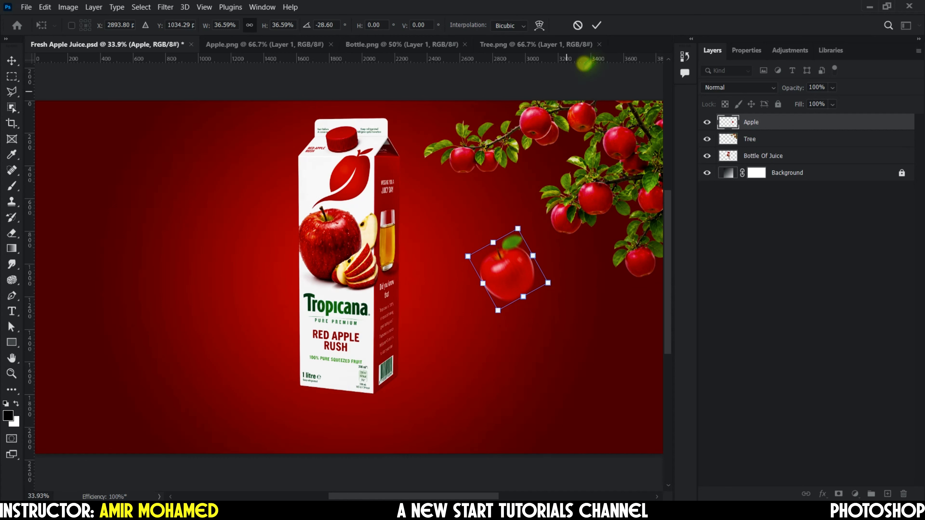
{"action": "left_click", "coordinate": [596, 25]}
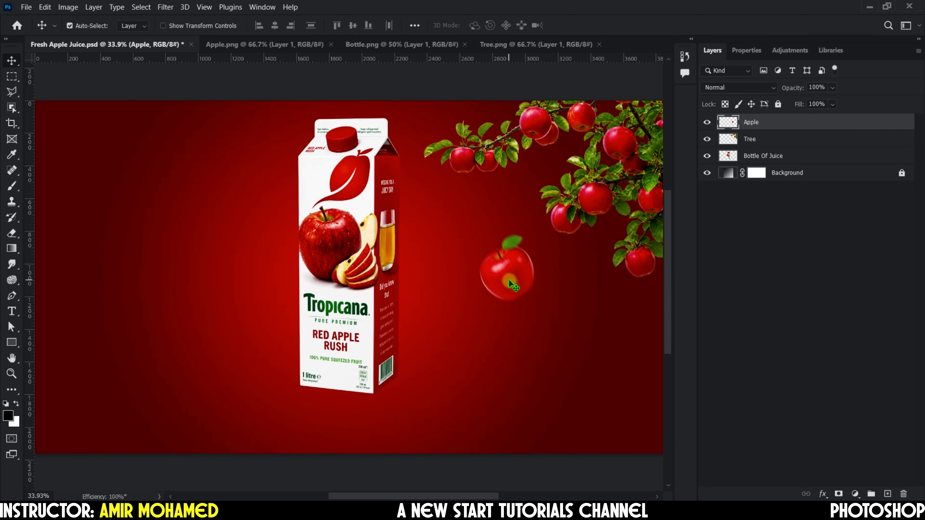
- Duplicate the small apple three times: near the canvas's lower-right corner, left of the carton, and near the lower-left corner
{"action": "left_click_drag", "start_coordinate": [512, 285], "coordinate": [588, 408]}
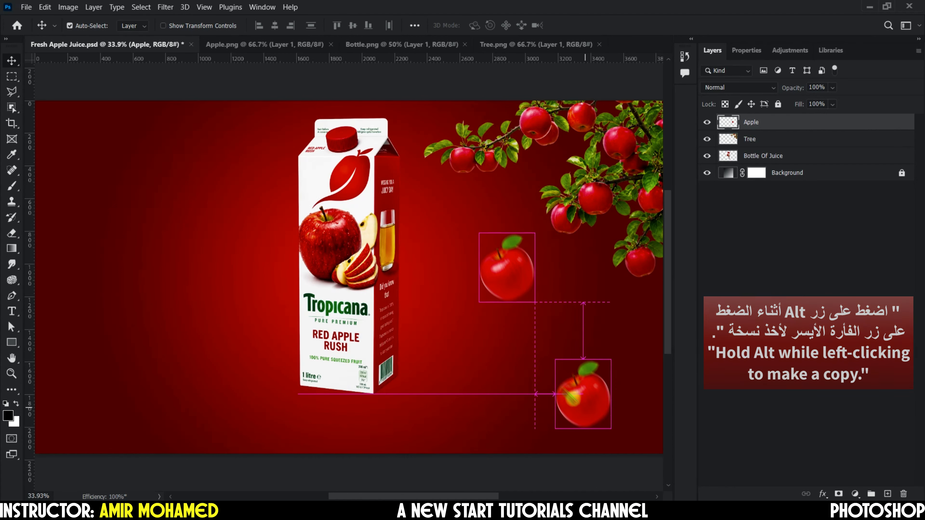
{"action": "left_click_drag", "start_coordinate": [506, 284], "coordinate": [211, 292]}
{"action": "left_click_drag", "start_coordinate": [501, 281], "coordinate": [77, 432]}
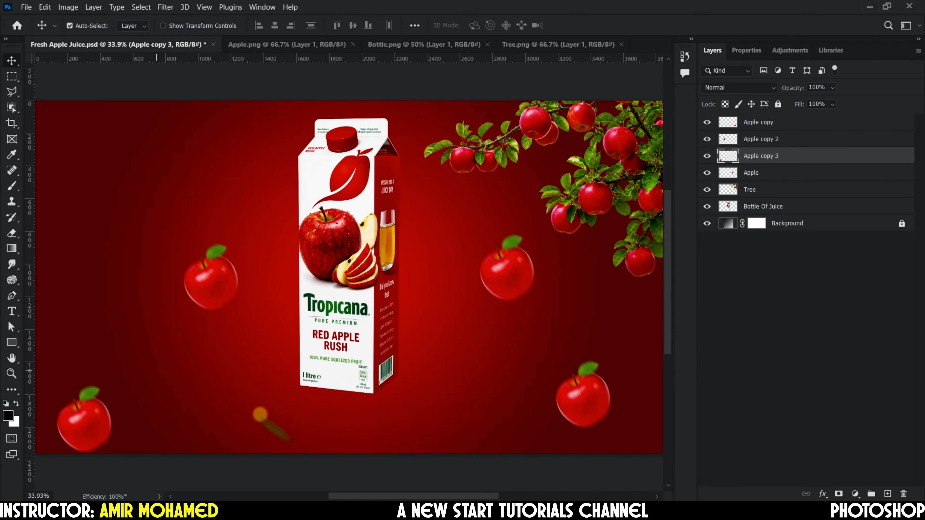
- Enlarge the lower-right apple copy to about 194% and position it partly outside the canvas's lower-right corner
{"action": "left_click", "coordinate": [590, 414]}
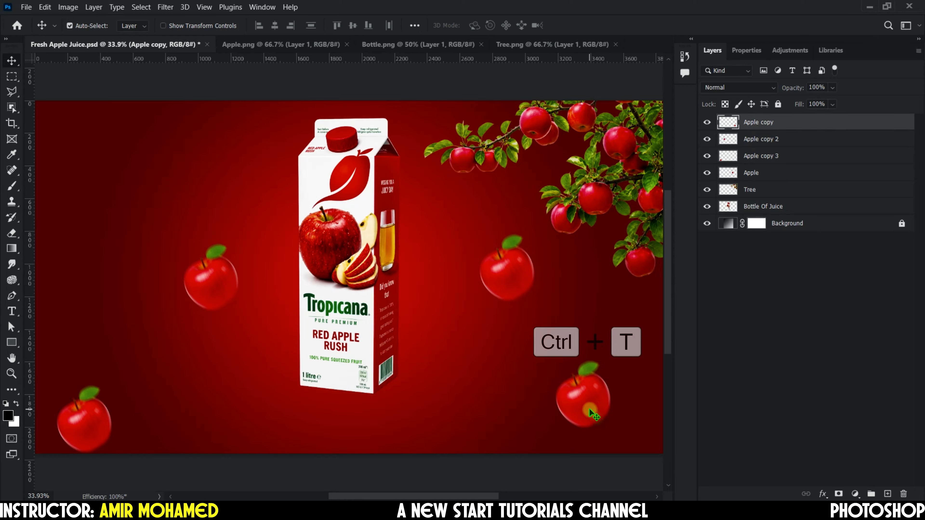
{"action": "key", "text": "ctrl+t"}
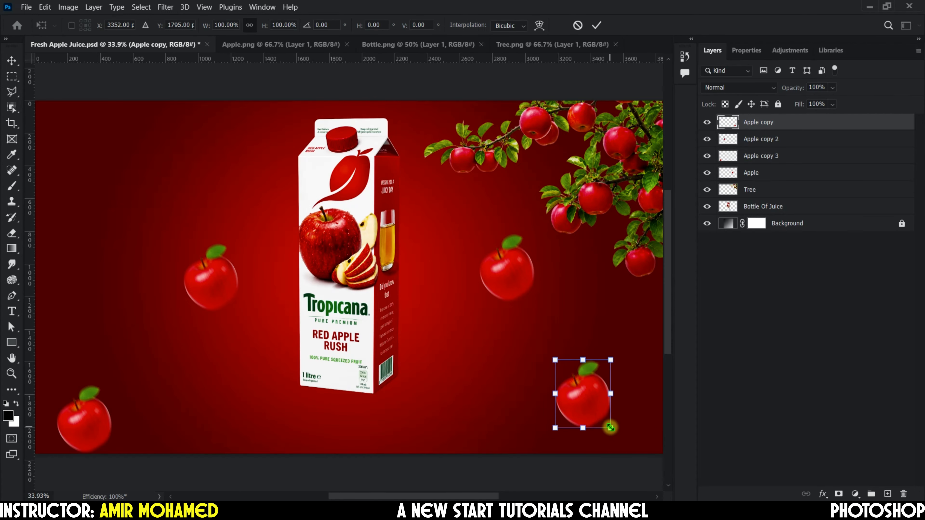
{"action": "left_click_drag", "start_coordinate": [610, 428], "coordinate": [649, 451]}
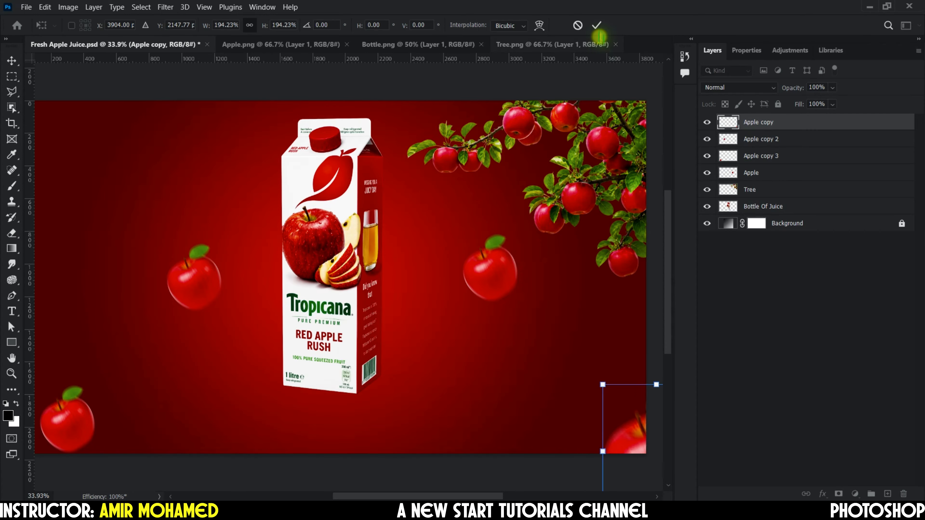
{"action": "left_click", "coordinate": [598, 24]}
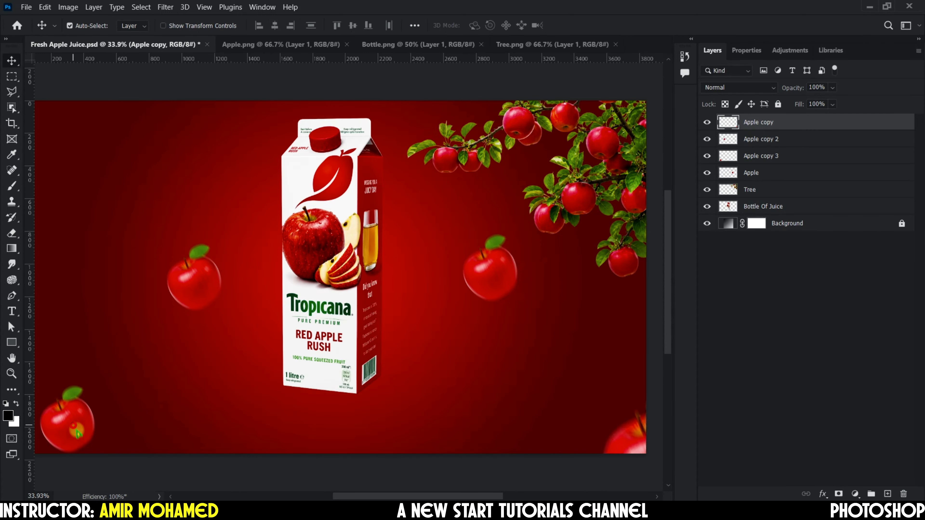
- Enlarge the lower-left apple copy to about 171% and position it partly outside the canvas's lower-left corner
{"action": "left_click_drag", "start_coordinate": [78, 434], "coordinate": [49, 448]}
{"action": "key", "text": "ctrl+t"}
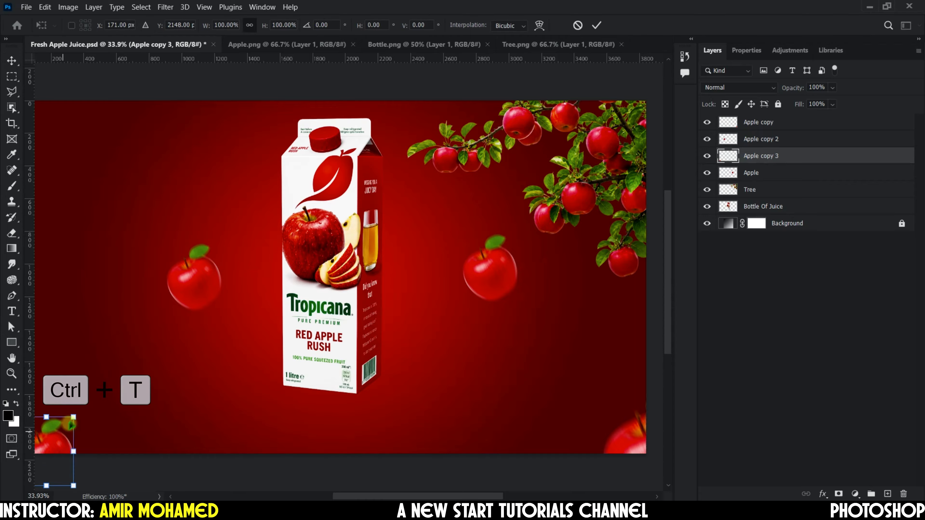
{"action": "left_click_drag", "start_coordinate": [79, 418], "coordinate": [102, 396]}
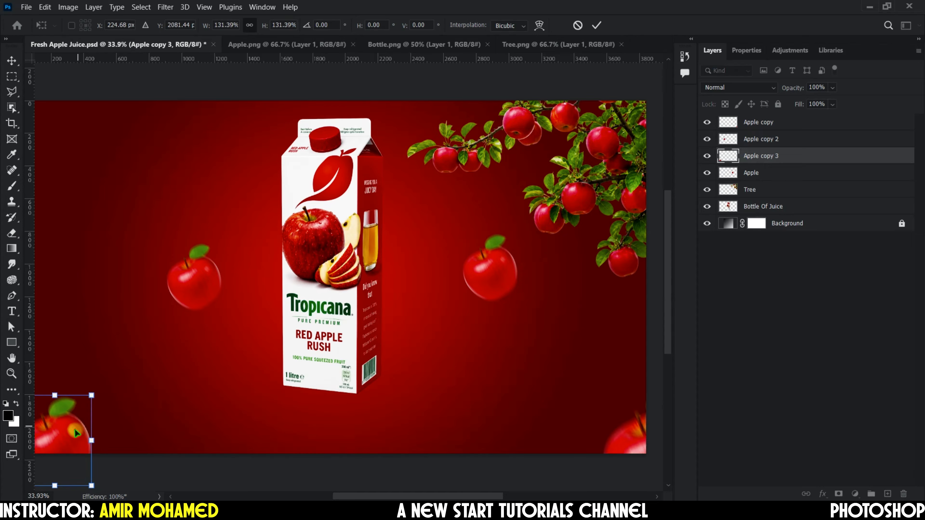
{"action": "left_click_drag", "start_coordinate": [73, 432], "coordinate": [71, 441]}
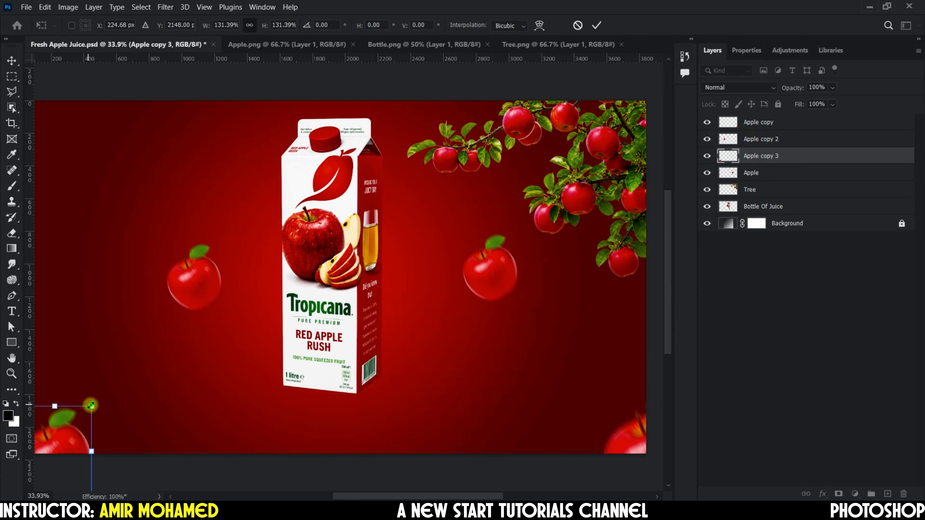
{"action": "left_click_drag", "start_coordinate": [92, 406], "coordinate": [115, 379]}
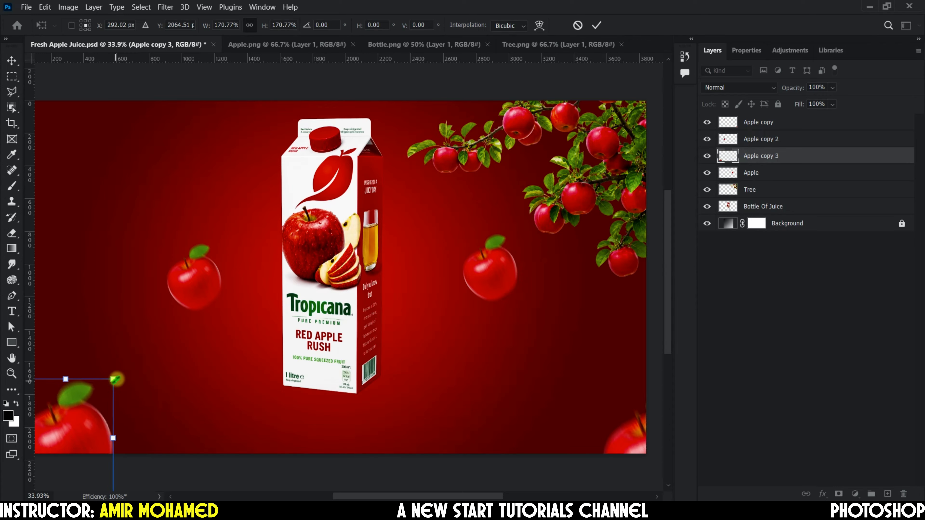
{"action": "left_click_drag", "start_coordinate": [90, 425], "coordinate": [68, 441]}
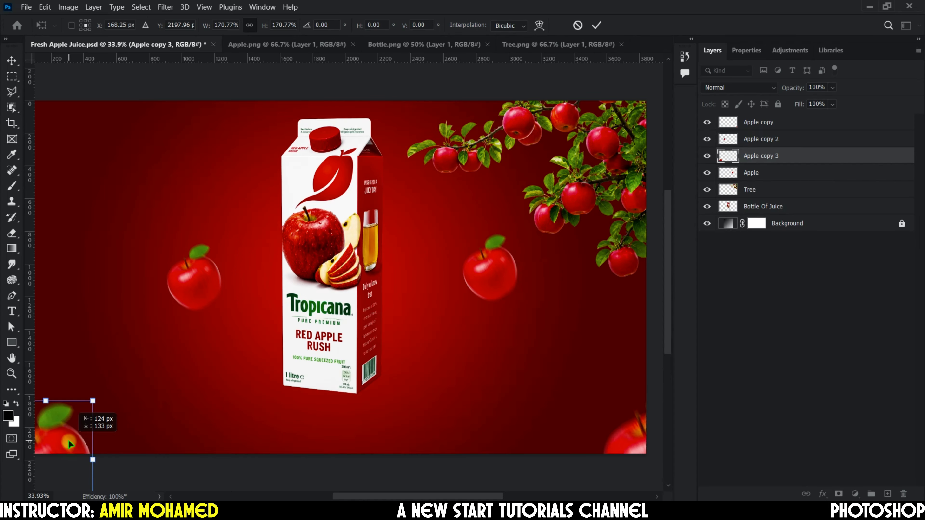
- Nudge the lower-right apple copy slightly left and about 40 pixels down past the canvas's lower edge
{"action": "left_click", "coordinate": [636, 444]}
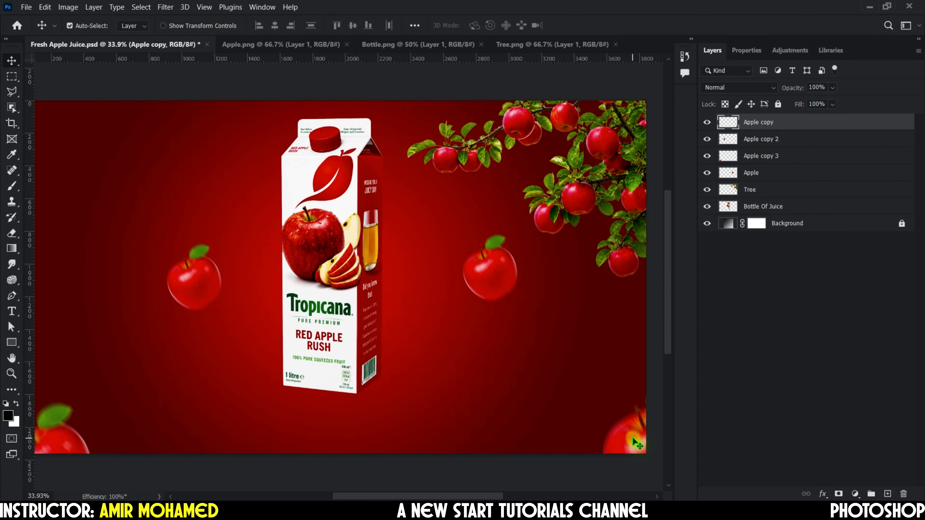
{"action": "key", "text": "shift+Left"}
{"action": "key", "text": "shift+Left"}
{"action": "key", "text": "shift+Down"}
{"action": "key", "text": "shift+Down"}
{"action": "key", "text": "shift+Down"}
{"action": "key", "text": "shift+Down"}
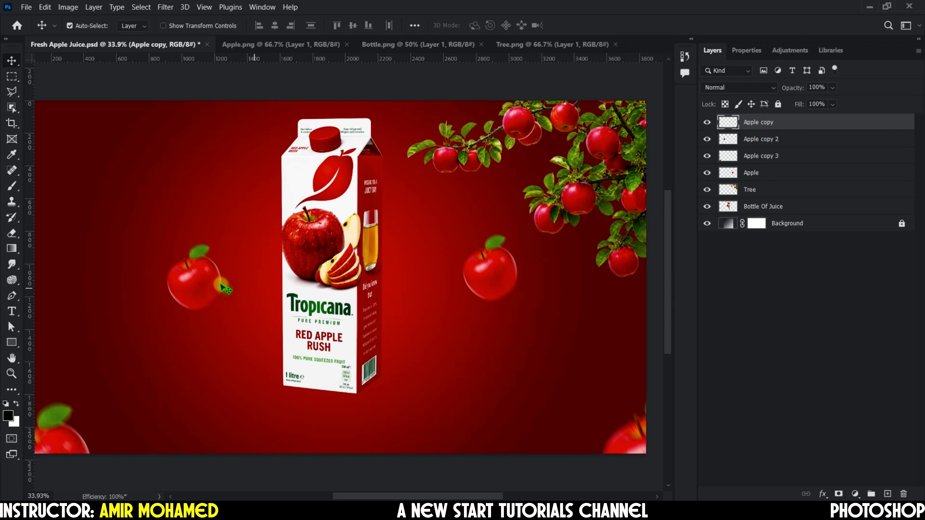
- Scale the apple left of the carton to about 129%, rotate it to about -18°, and place it closer to the carton
{"action": "left_click", "coordinate": [206, 288]}
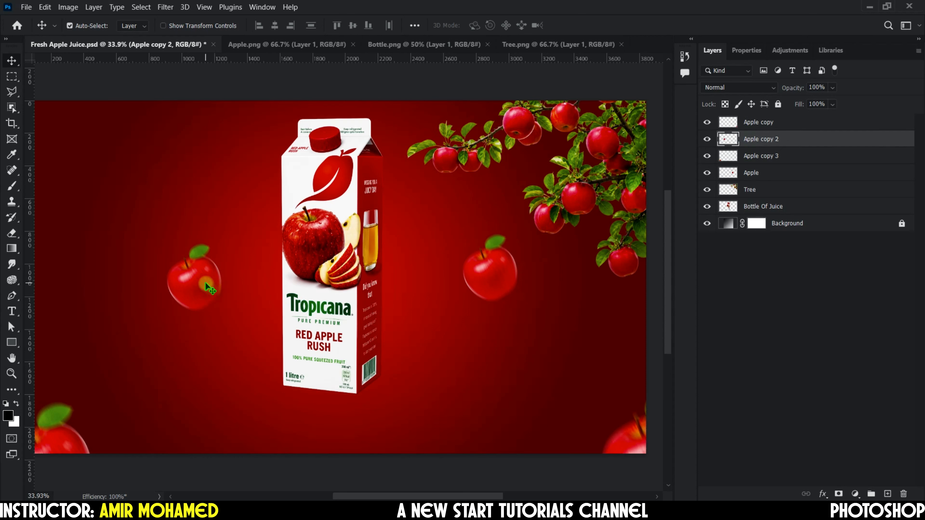
{"action": "key", "text": "ctrl+t"}
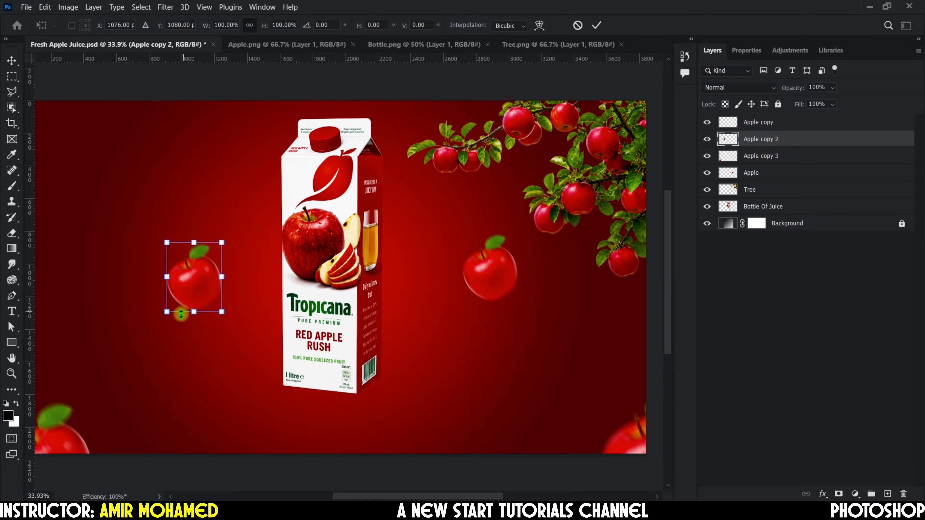
{"action": "left_click_drag", "start_coordinate": [160, 330], "coordinate": [155, 336]}
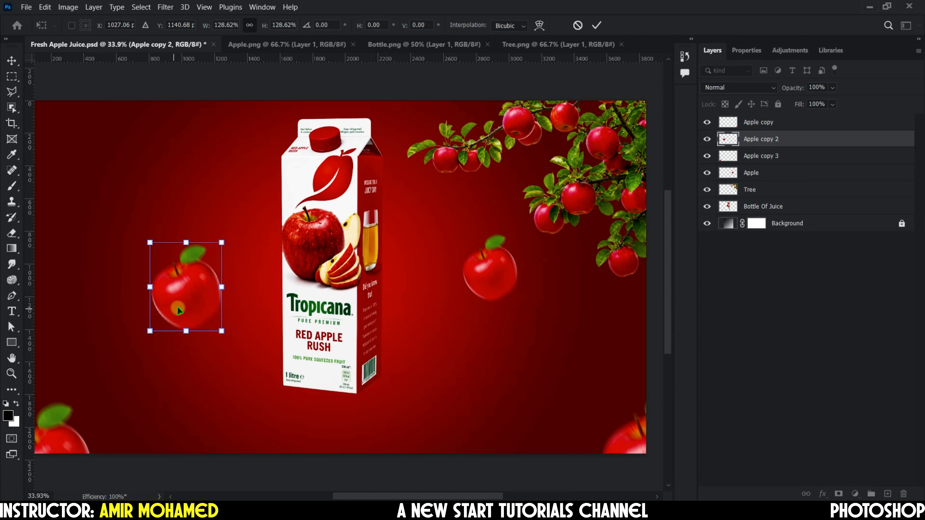
{"action": "left_click_drag", "start_coordinate": [223, 341], "coordinate": [233, 311]}
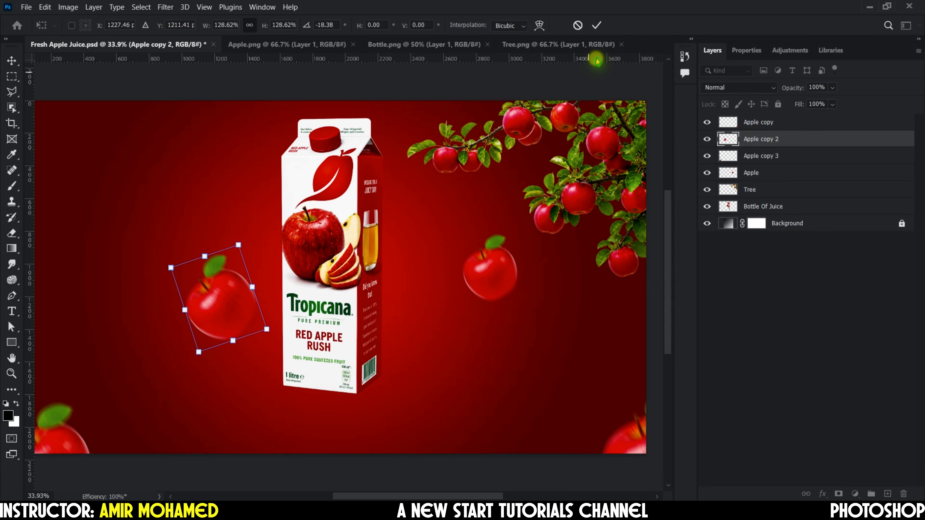
{"action": "left_click", "coordinate": [596, 25]}
- Scale the apple between the carton and the branch to about 63% and move it slightly up, closer to the branch
{"action": "left_click", "coordinate": [490, 279]}
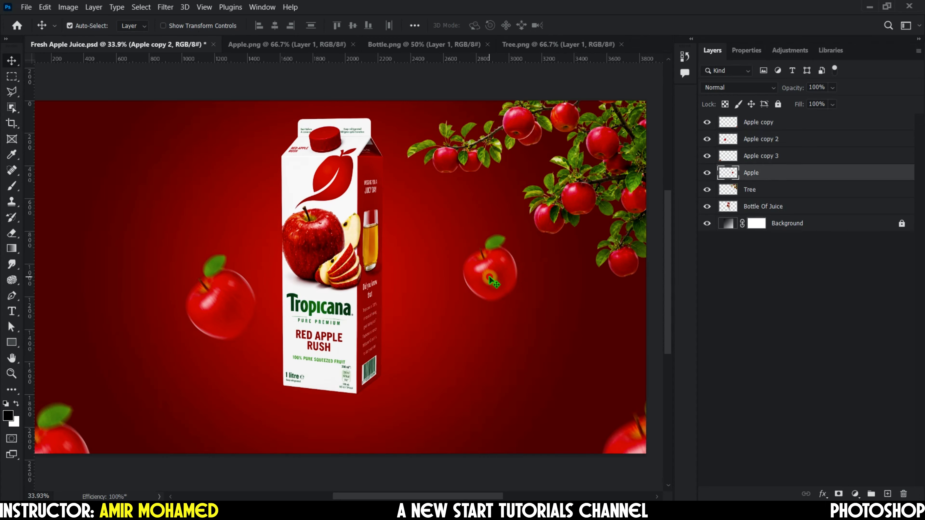
{"action": "key", "text": "ctrl+t"}
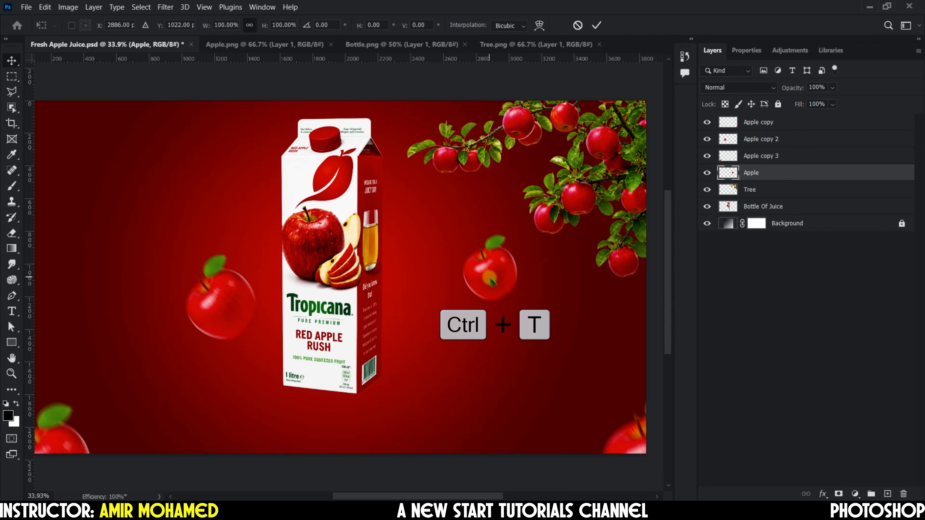
{"action": "left_click_drag", "start_coordinate": [518, 303], "coordinate": [496, 276]}
{"action": "left_click", "coordinate": [596, 25]}
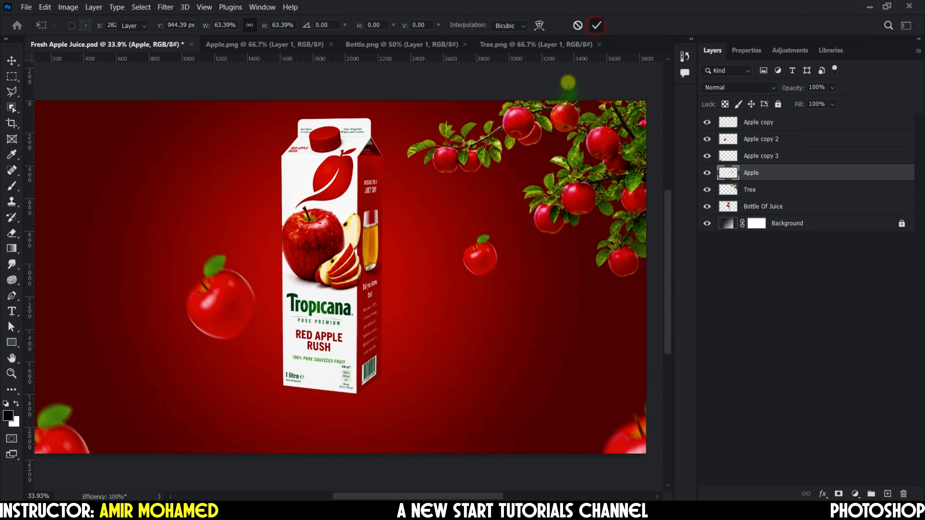
{"action": "mouse_move", "coordinate": [480, 260]}
{"action": "left_mouse_down"}
{"action": "mouse_move", "coordinate": [493, 252]}
{"action": "mouse_move", "coordinate": [485, 246]}
{"action": "left_mouse_up"}
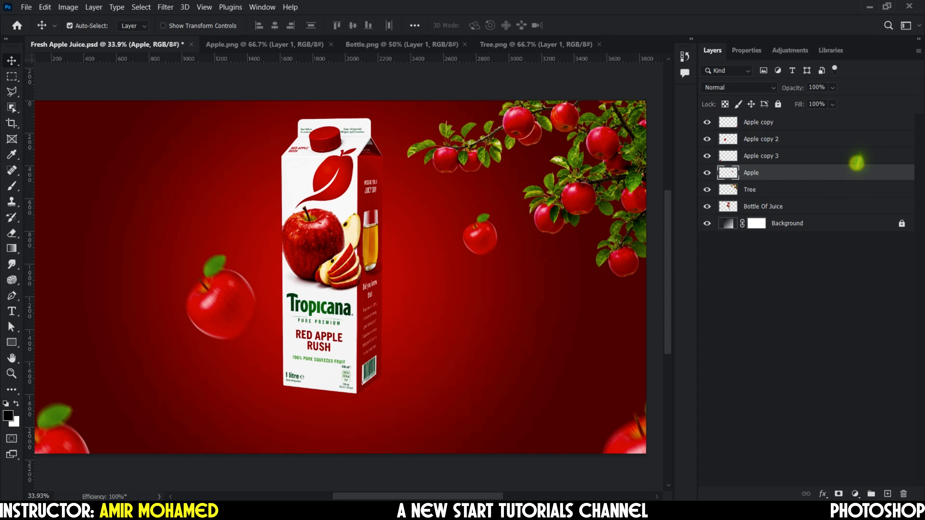
- Add a new layer above all the apple layers and name it Sunshine
{"action": "left_click", "coordinate": [846, 122]}
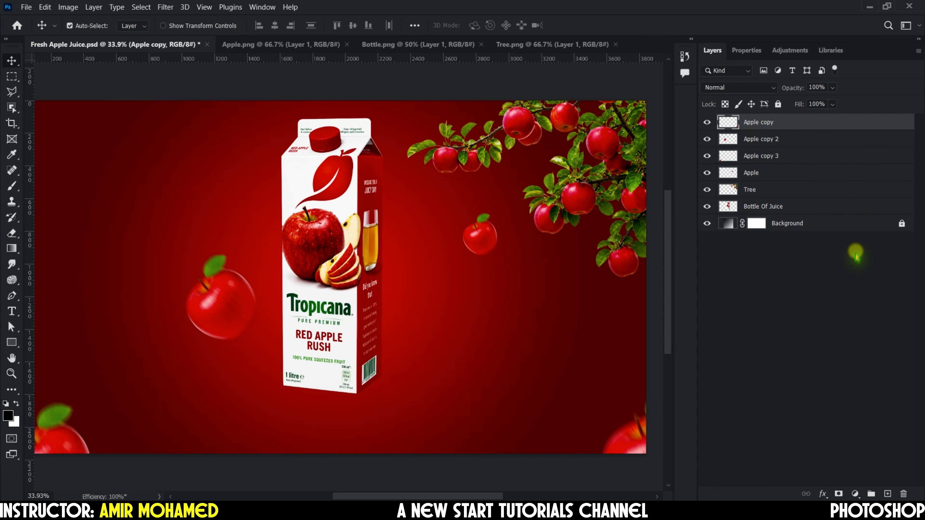
{"action": "left_click", "coordinate": [887, 494]}
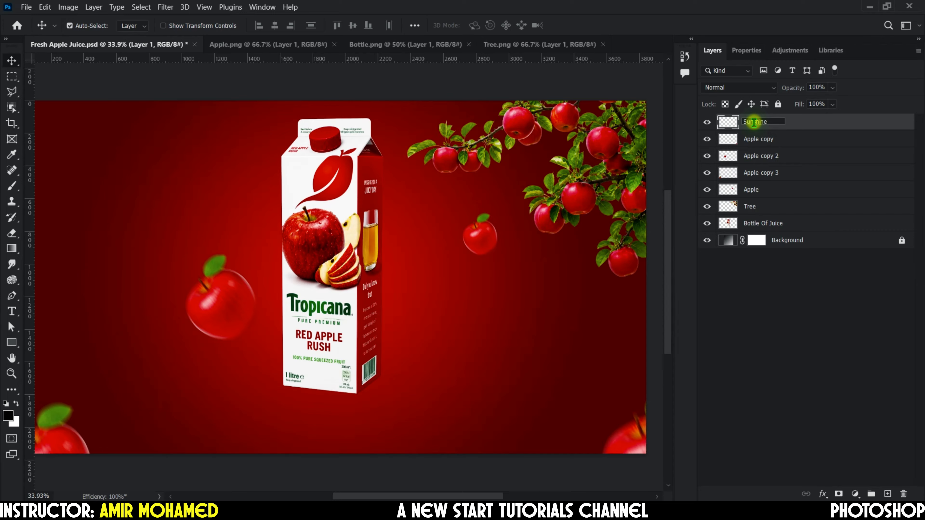
{"action": "left_click", "coordinate": [803, 127]}
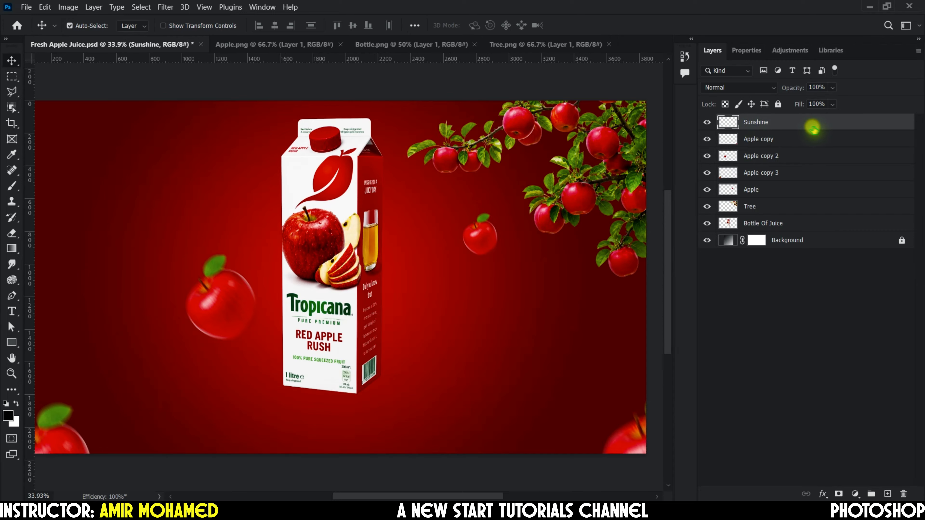
- Set up the Brush tool with brush 10 from Free Sunshine Photoshop Brushes 5 at a 47° angle
{"action": "left_click", "coordinate": [12, 185]}
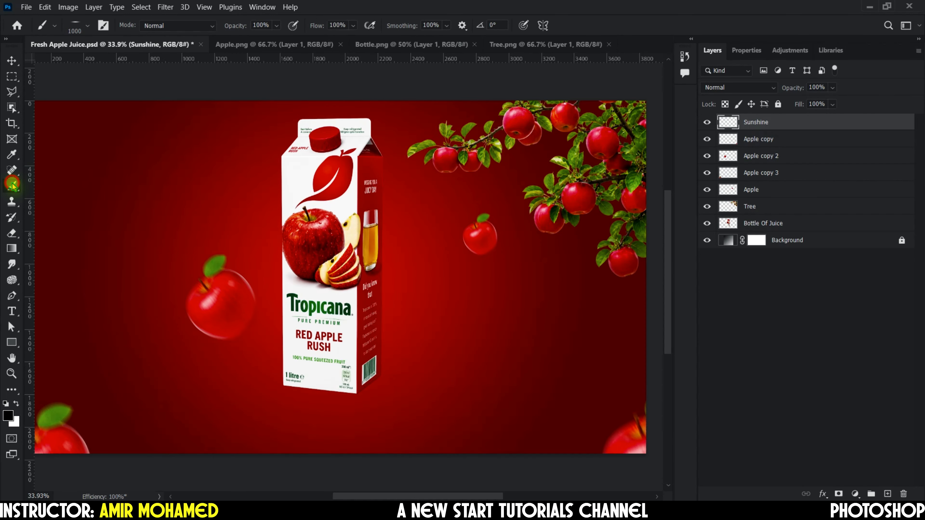
{"action": "left_click", "coordinate": [86, 25]}
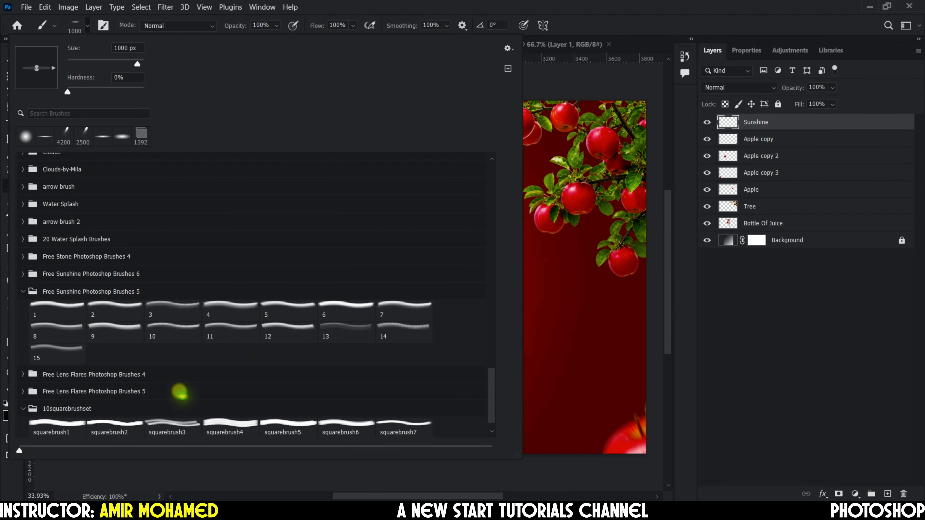
{"action": "left_click", "coordinate": [171, 334]}
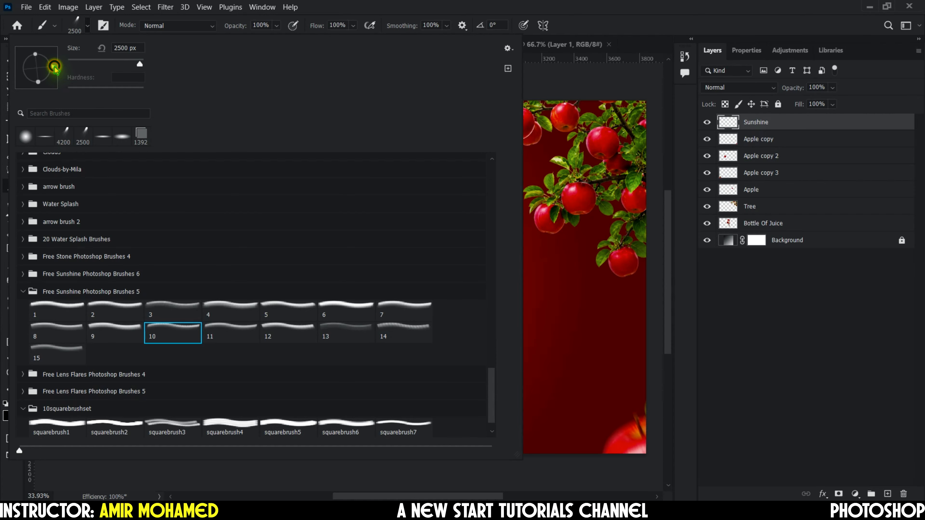
{"action": "left_click_drag", "start_coordinate": [53, 54], "coordinate": [51, 51]}
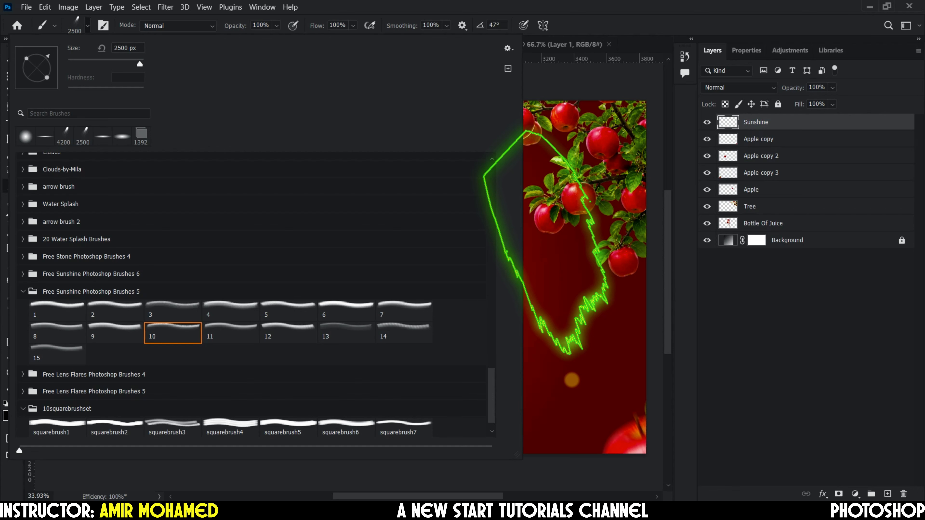
{"action": "left_click", "coordinate": [86, 29]}
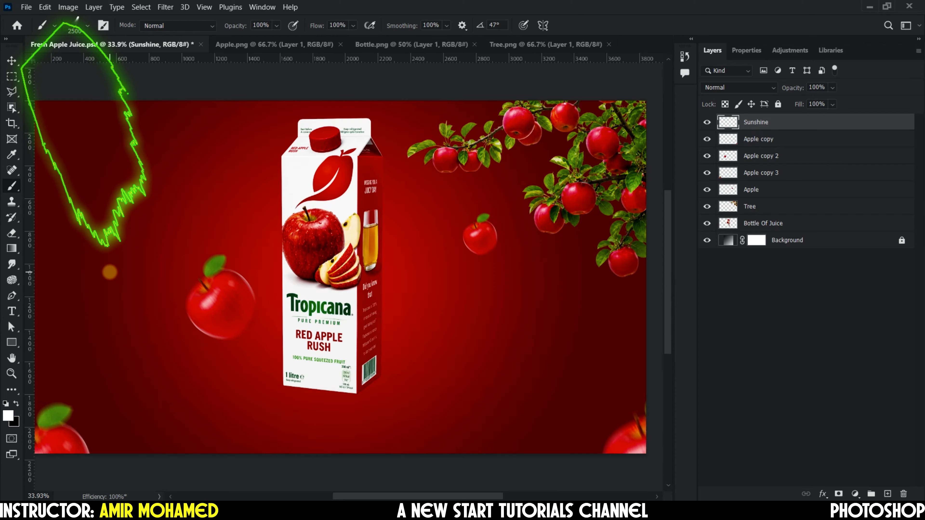
- Enlarge the sunshine brush to 4000 pixels and paint white light rays coming from the canvas's upper-left corner
{"action": "key", "text": "bracketright"}
{"action": "key", "text": "bracketright"}
{"action": "key", "text": "bracketright"}
{"action": "key", "text": "bracketright"}
{"action": "key", "text": "bracketright"}
{"action": "key", "text": "bracketright"}
{"action": "key", "text": "bracketright"}
{"action": "key", "text": "bracketright"}
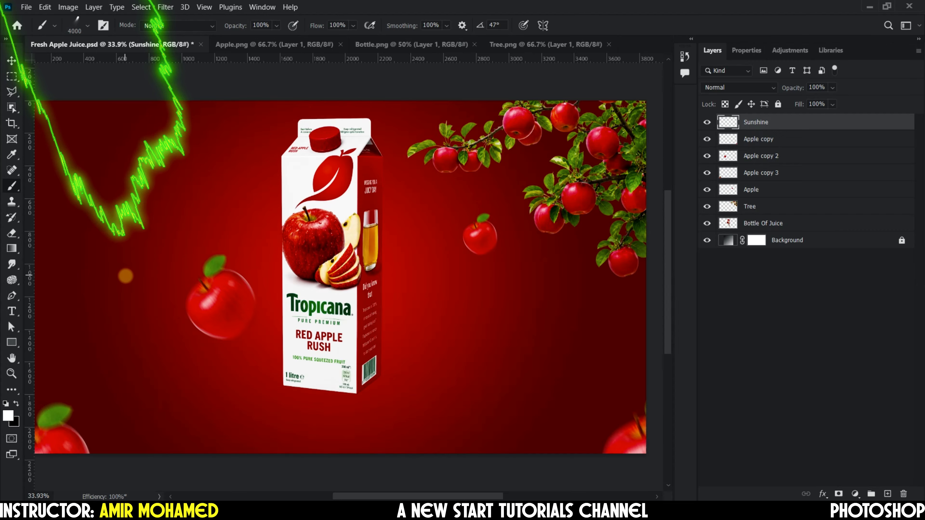
{"action": "left_click", "coordinate": [125, 276]}
{"action": "left_click", "coordinate": [125, 276]}
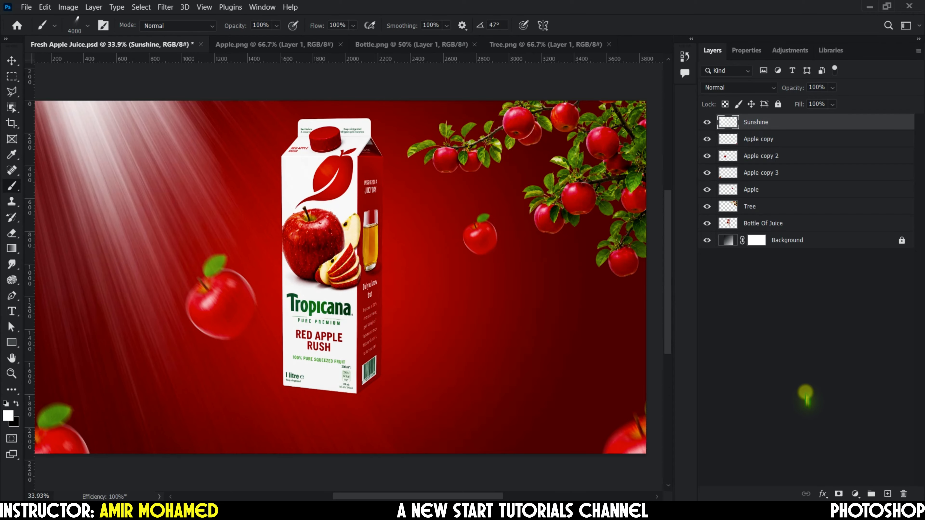
- Add a layer mask to the Sunshine layer and switch to a soft round brush with 0% hardness and black paint
{"action": "left_click", "coordinate": [838, 494]}
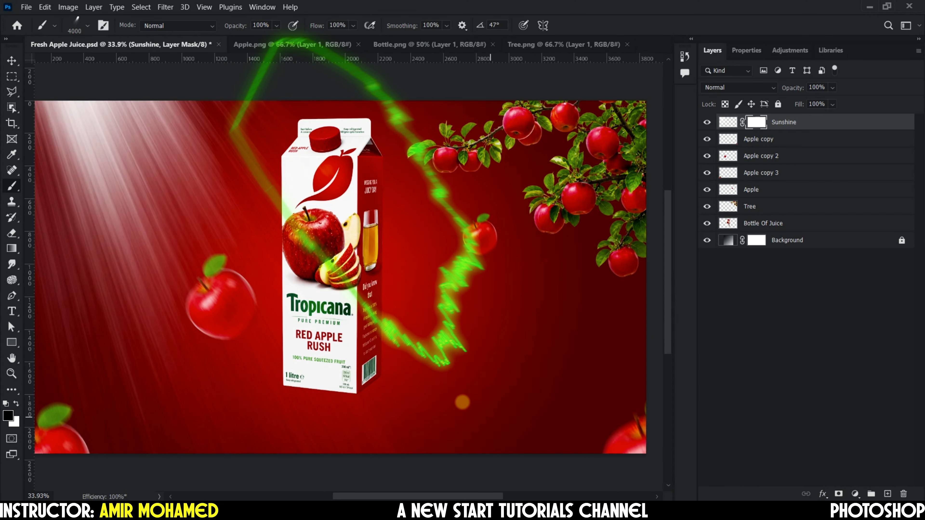
{"action": "key", "text": "x"}
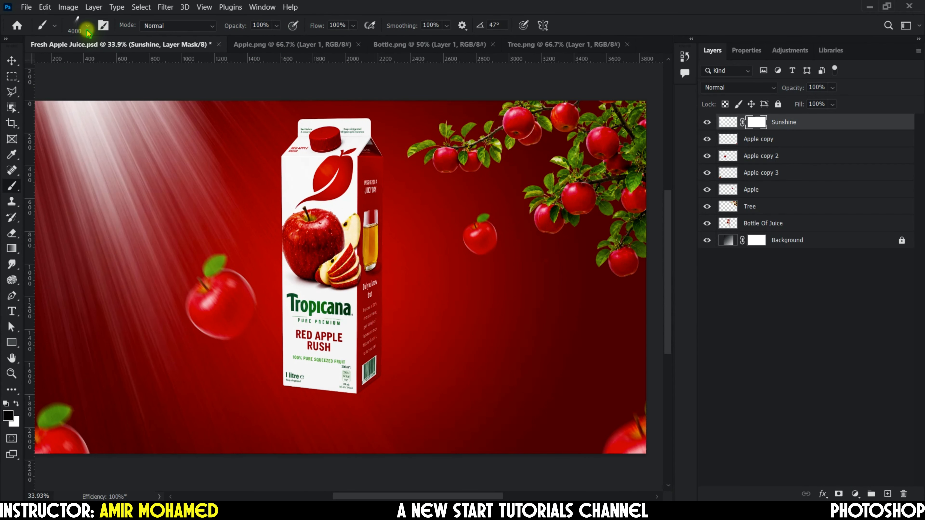
{"action": "left_click", "coordinate": [88, 27]}
{"action": "left_click", "coordinate": [66, 140]}
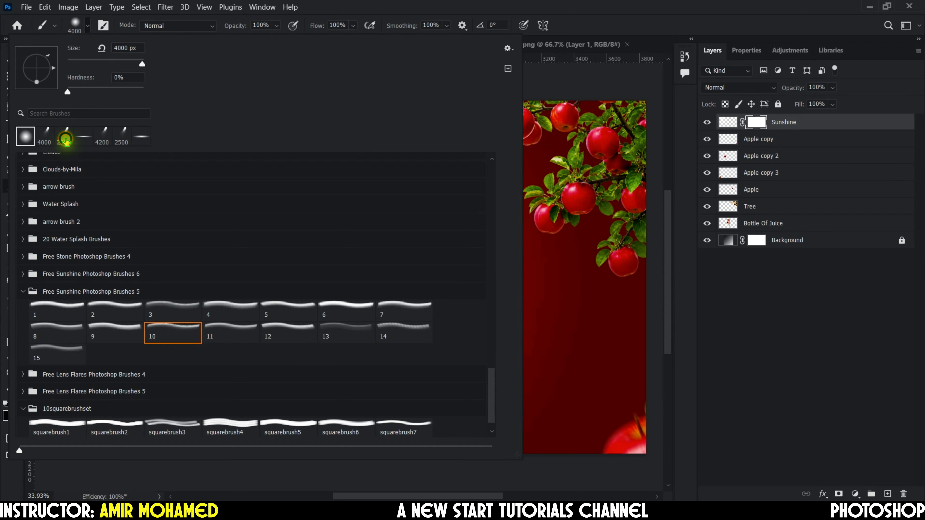
{"action": "left_click", "coordinate": [89, 26]}
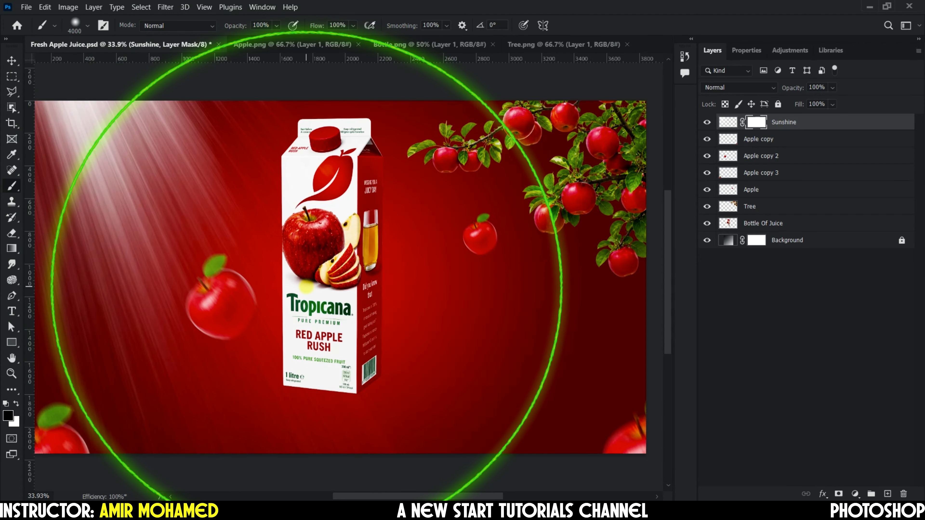
- Reduce the brush to 1200 pixels and paint on the Sunshine mask to hide the rays around the carton and the lower canvas
{"action": "key", "text": "bracketleft"}
{"action": "key", "text": "bracketleft"}
{"action": "key", "text": "bracketleft"}
{"action": "key", "text": "bracketleft"}
{"action": "key", "text": "bracketleft"}
{"action": "key", "text": "bracketleft"}
{"action": "key", "text": "bracketleft"}
{"action": "key", "text": "bracketleft"}
{"action": "key", "text": "bracketleft"}
{"action": "key", "text": "bracketleft"}
{"action": "key", "text": "bracketleft"}
{"action": "key", "text": "bracketleft"}
{"action": "key", "text": "bracketleft"}
{"action": "key", "text": "bracketleft"}
{"action": "key", "text": "bracketleft"}
{"action": "key", "text": "bracketleft"}
{"action": "key", "text": "bracketleft"}
{"action": "key", "text": "bracketleft"}
{"action": "key", "text": "bracketleft"}
{"action": "key", "text": "bracketleft"}
{"action": "key", "text": "bracketleft"}
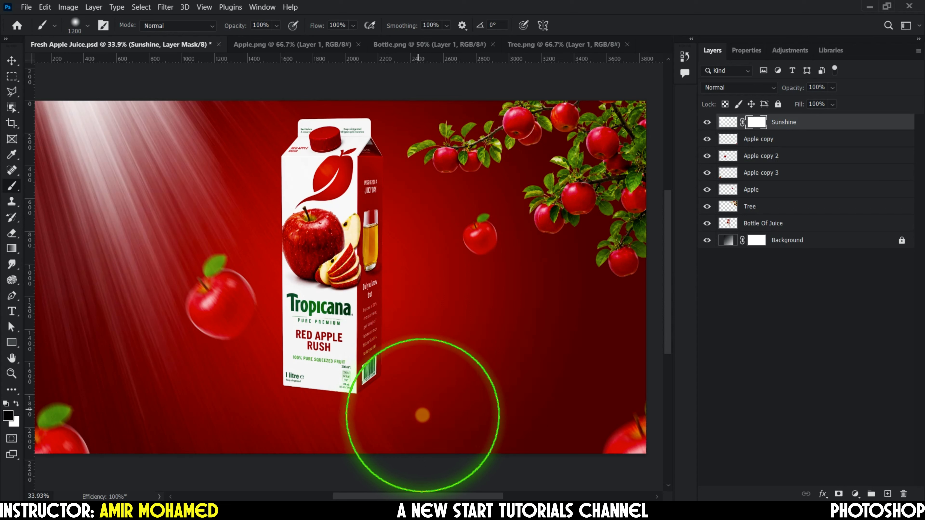
{"action": "mouse_move", "coordinate": [251, 440]}
{"action": "left_mouse_down"}
{"action": "mouse_move", "coordinate": [157, 438]}
{"action": "mouse_move", "coordinate": [72, 415]}
{"action": "mouse_move", "coordinate": [55, 365]}
{"action": "mouse_move", "coordinate": [295, 457]}
{"action": "left_mouse_up"}
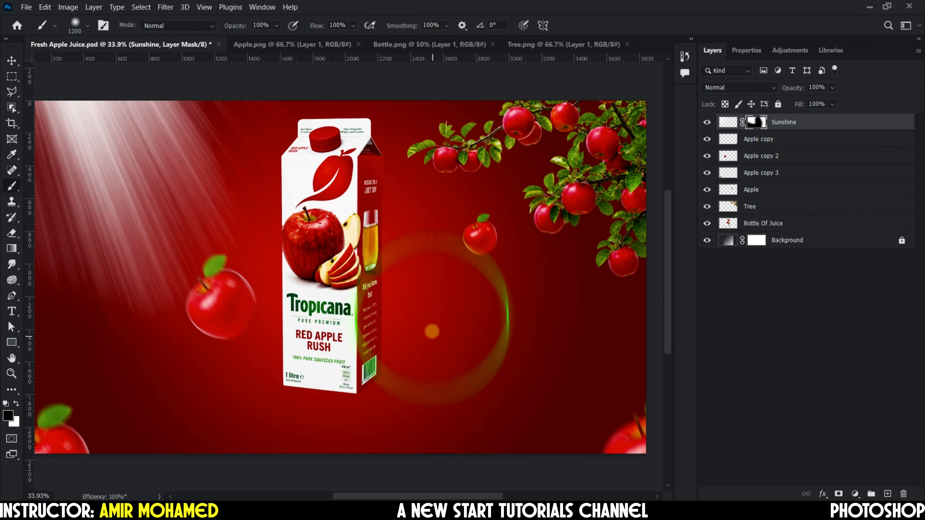
- Add a layer named Shadow Of Bottle above Background and make a carton-wide rectangular selection from the carton's middle to the canvas's lower edge
{"action": "left_click", "coordinate": [9, 78]}
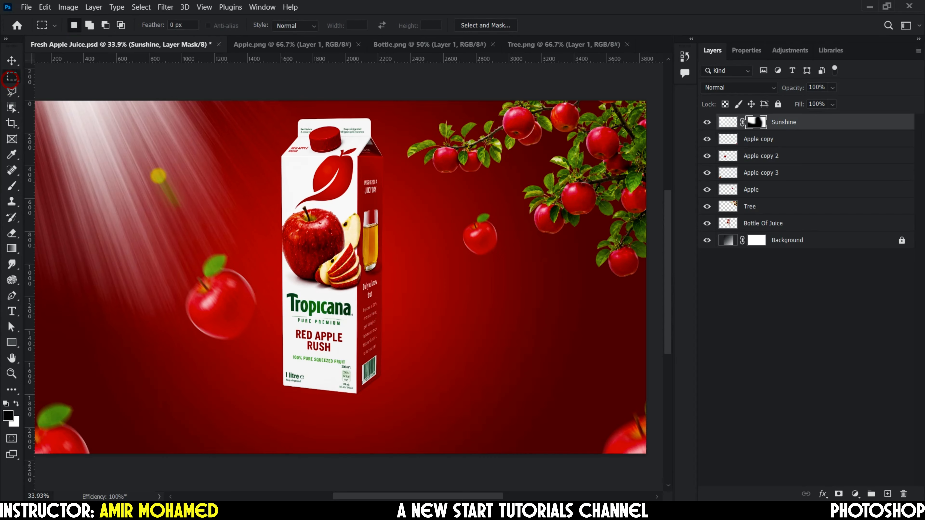
{"action": "left_click", "coordinate": [790, 245]}
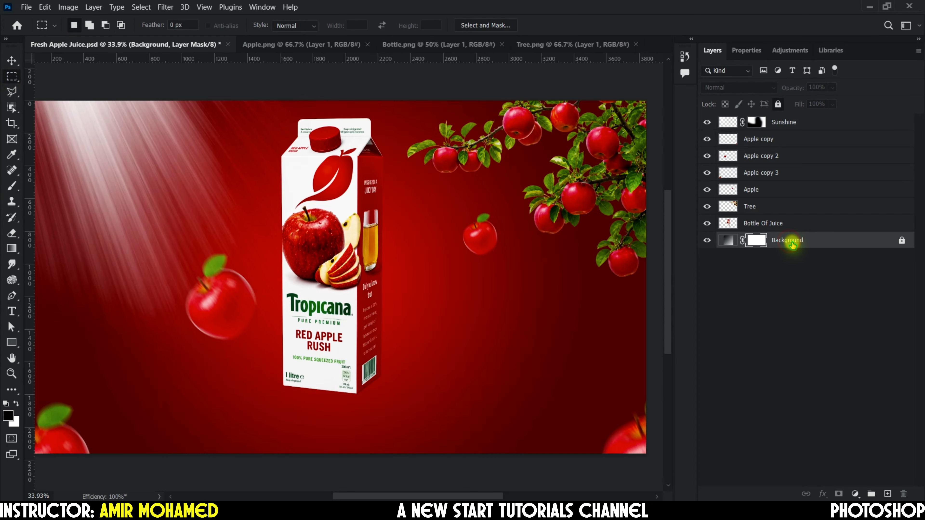
{"action": "left_click", "coordinate": [885, 494]}
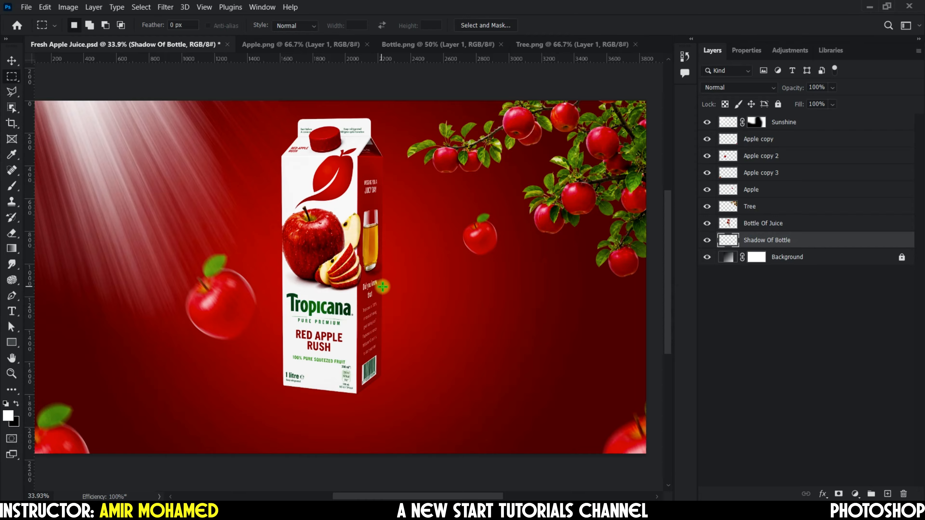
{"action": "left_click_drag", "start_coordinate": [381, 286], "coordinate": [283, 454]}
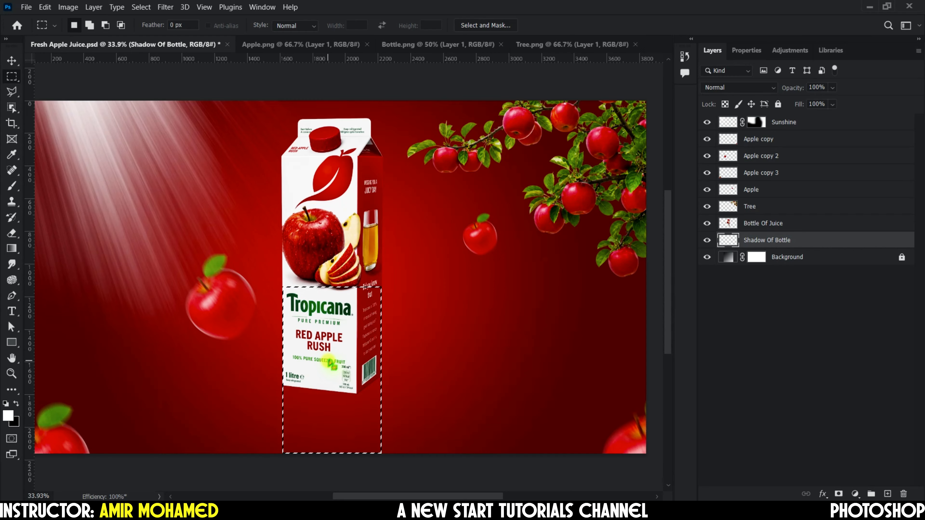
- Transform the rectangular selection by moving its two upper corners individually down to the carton's lower-left and lower-right base corners
{"action": "left_click", "coordinate": [142, 7]}
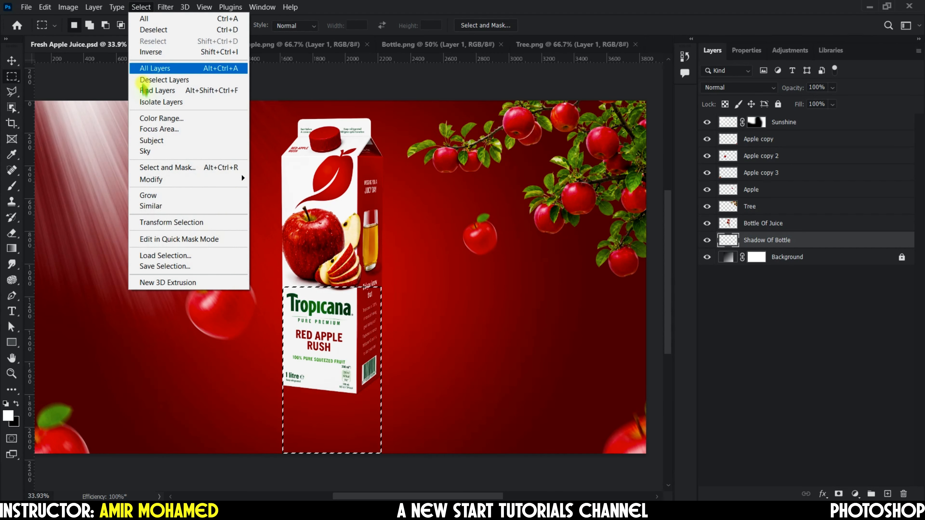
{"action": "left_click", "coordinate": [149, 221]}
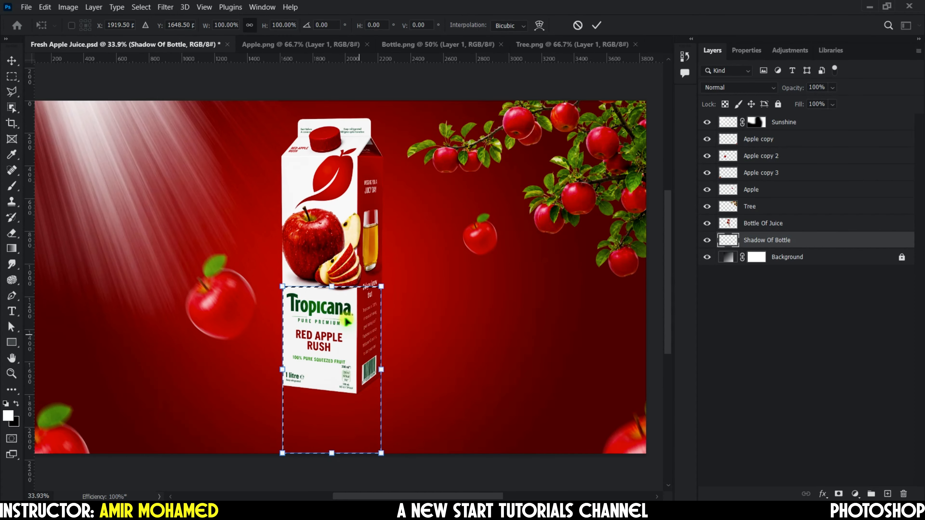
{"action": "scroll", "coordinate": [382, 284], "scroll_direction": "up", "scroll_amount": 4}
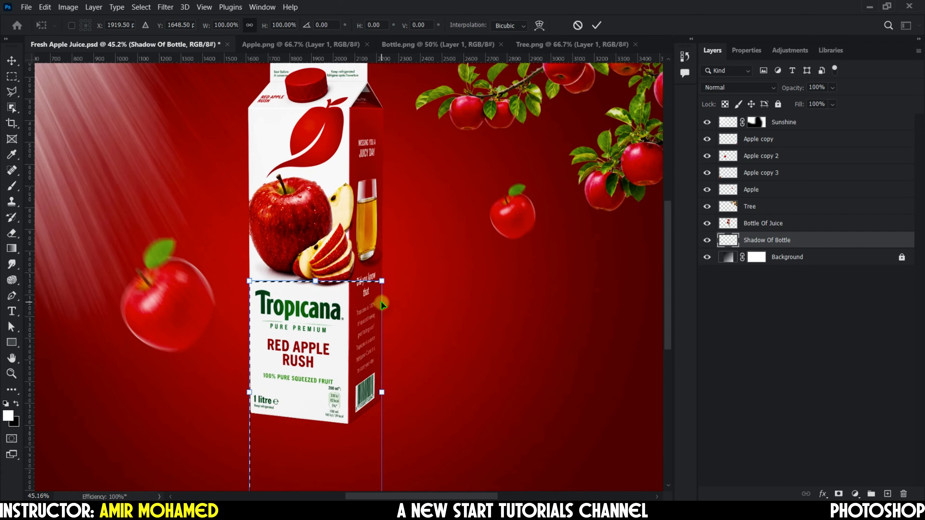
{"action": "scroll", "coordinate": [382, 305], "scroll_direction": "up", "scroll_amount": 2}
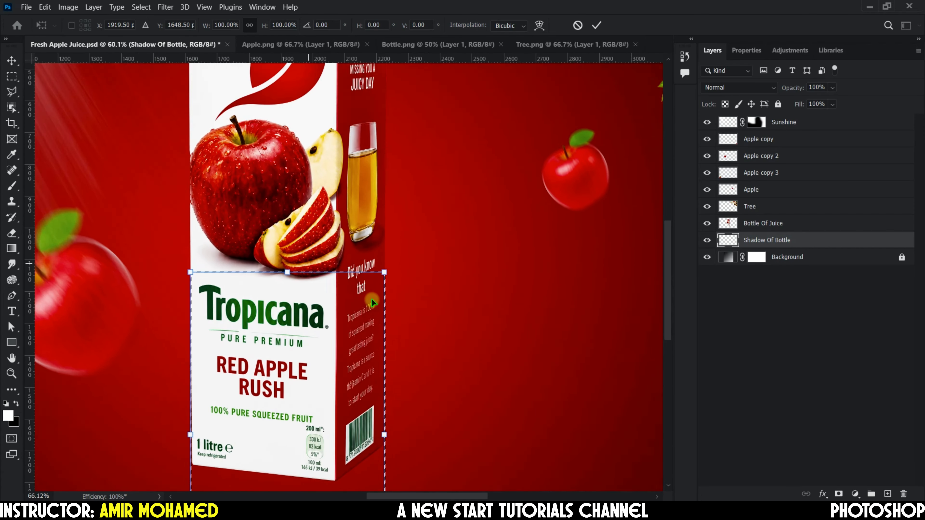
{"action": "left_click_drag", "start_coordinate": [352, 356], "coordinate": [363, 279]}
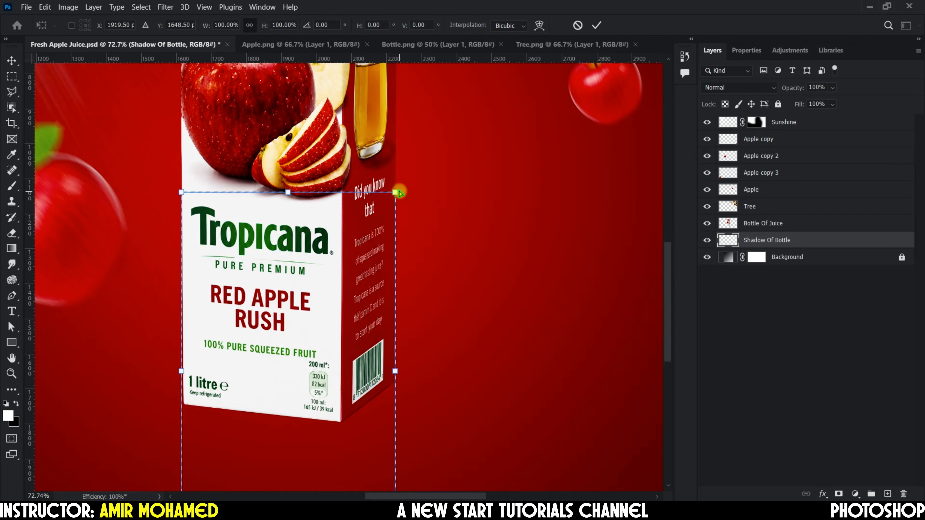
{"action": "left_click_drag", "start_coordinate": [396, 193], "coordinate": [395, 381]}
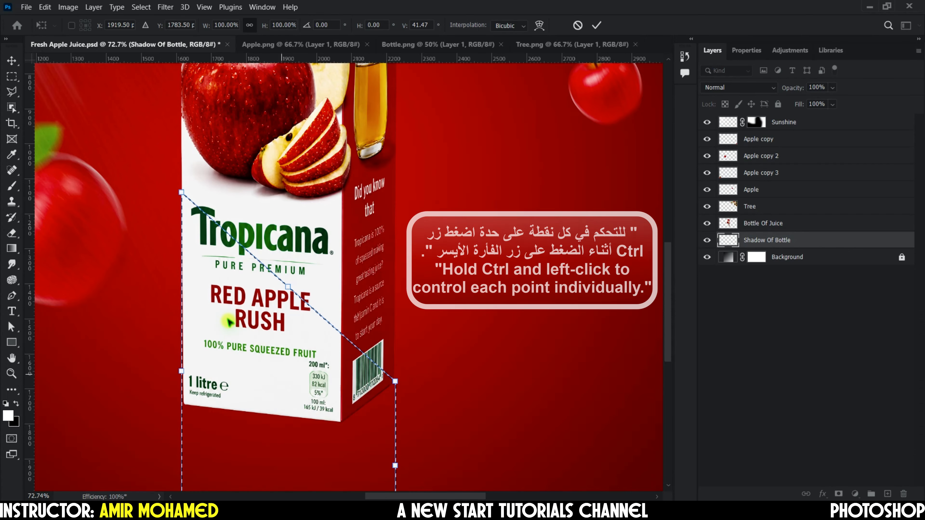
{"action": "left_click_drag", "start_coordinate": [183, 194], "coordinate": [184, 402]}
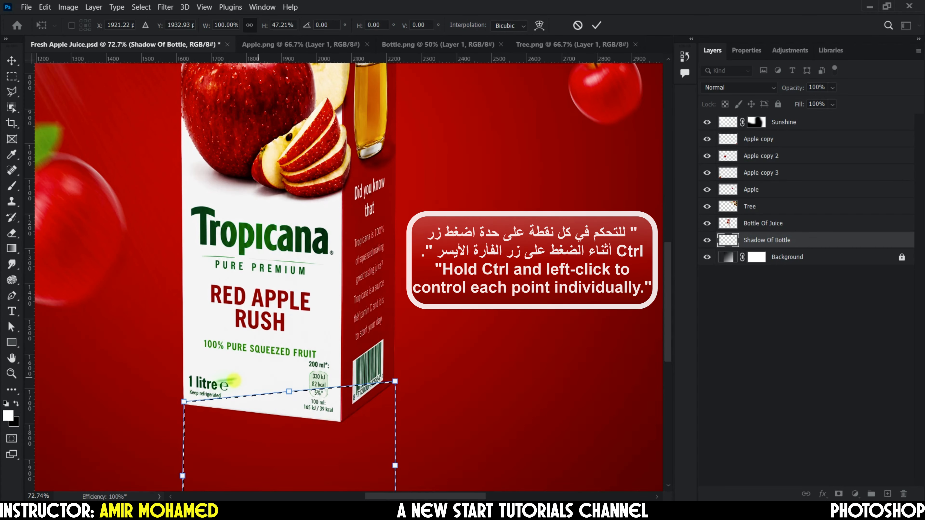
- Fine-tune the selection's two upper corners so they sit exactly on the carton's left and right base corners
{"action": "scroll", "coordinate": [173, 407], "scroll_direction": "up", "scroll_amount": 5}
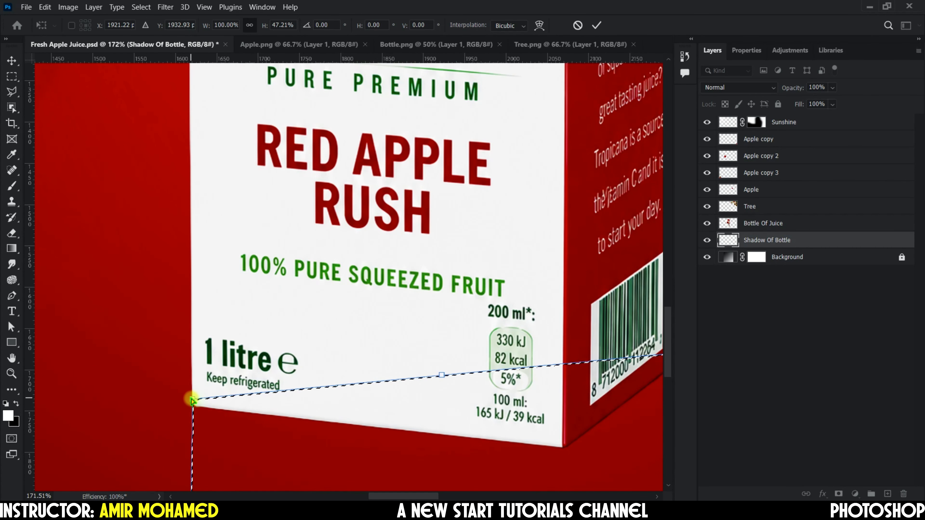
{"action": "left_click_drag", "start_coordinate": [193, 402], "coordinate": [195, 404]}
{"action": "scroll", "coordinate": [204, 411], "scroll_direction": "up", "scroll_amount": 5}
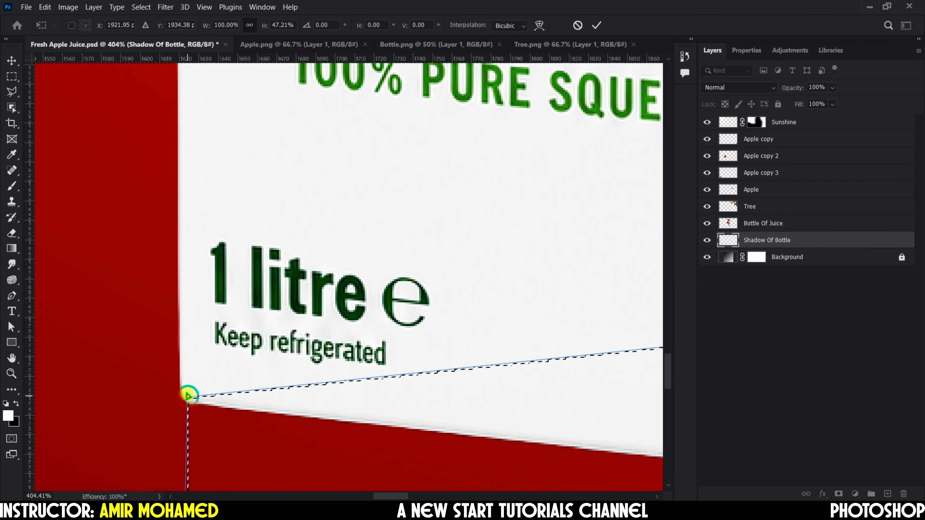
{"action": "left_click_drag", "start_coordinate": [188, 396], "coordinate": [186, 395]}
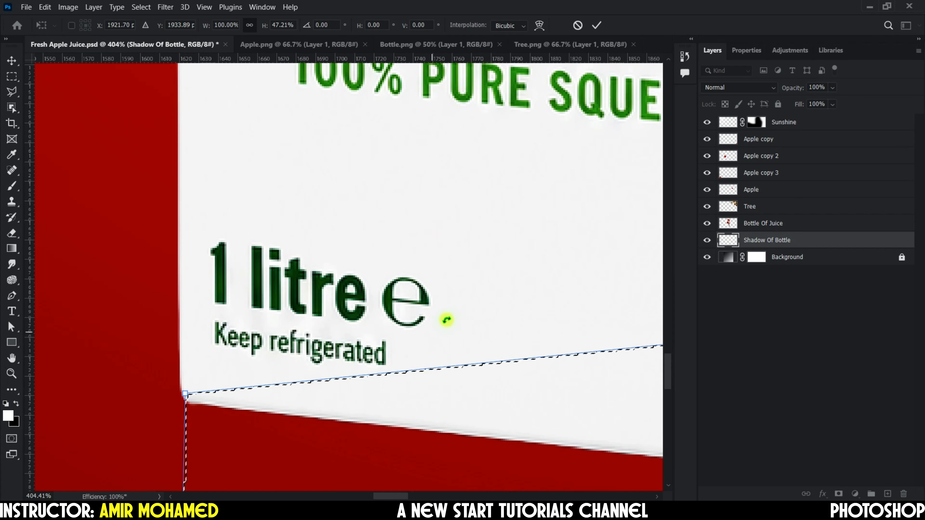
{"action": "left_click_drag", "start_coordinate": [522, 310], "coordinate": [227, 358]}
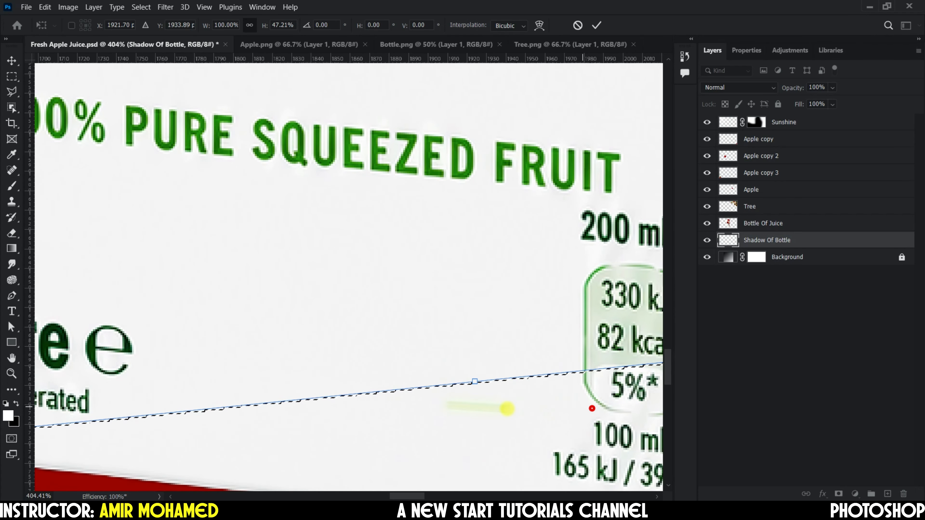
{"action": "left_click_drag", "start_coordinate": [616, 400], "coordinate": [193, 365]}
{"action": "left_click_drag", "start_coordinate": [517, 355], "coordinate": [204, 402]}
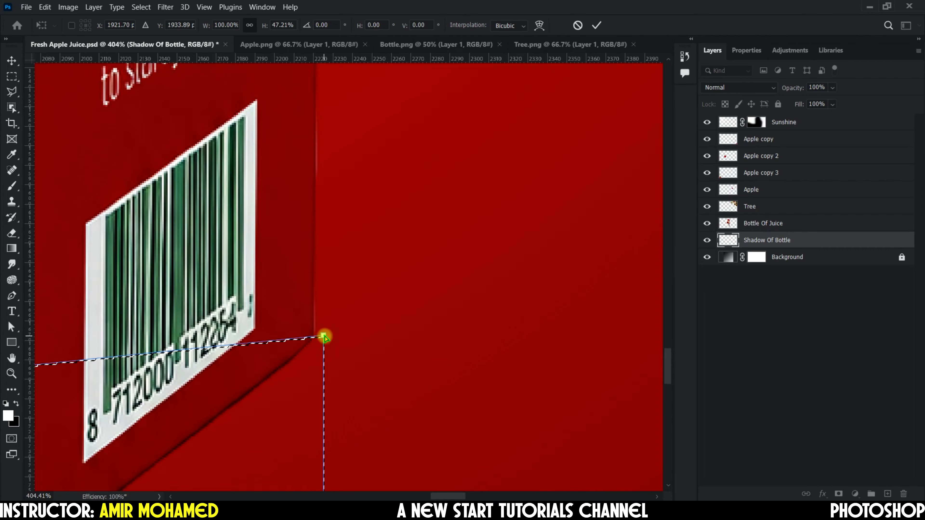
{"action": "left_click_drag", "start_coordinate": [325, 337], "coordinate": [312, 338]}
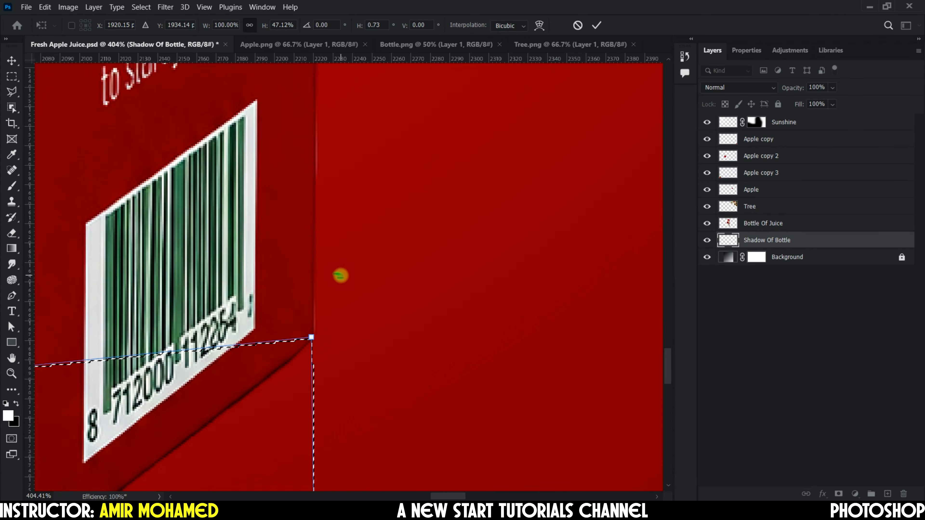
- Move the selection's two lower corners far to the right of the carton to form a long slanted shadow shape, and apply the transformation
{"action": "scroll", "coordinate": [235, 277], "scroll_direction": "down", "scroll_amount": 3}
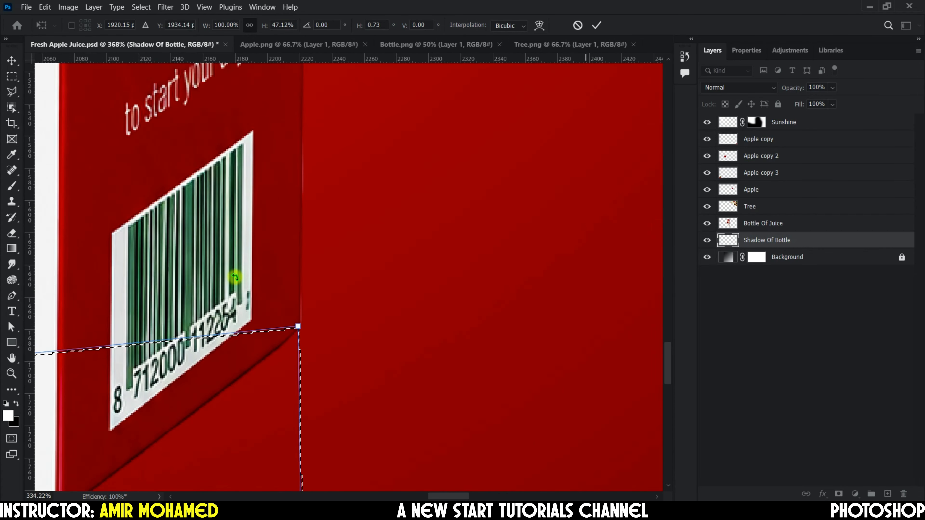
{"action": "left_click_drag", "start_coordinate": [205, 376], "coordinate": [399, 251]}
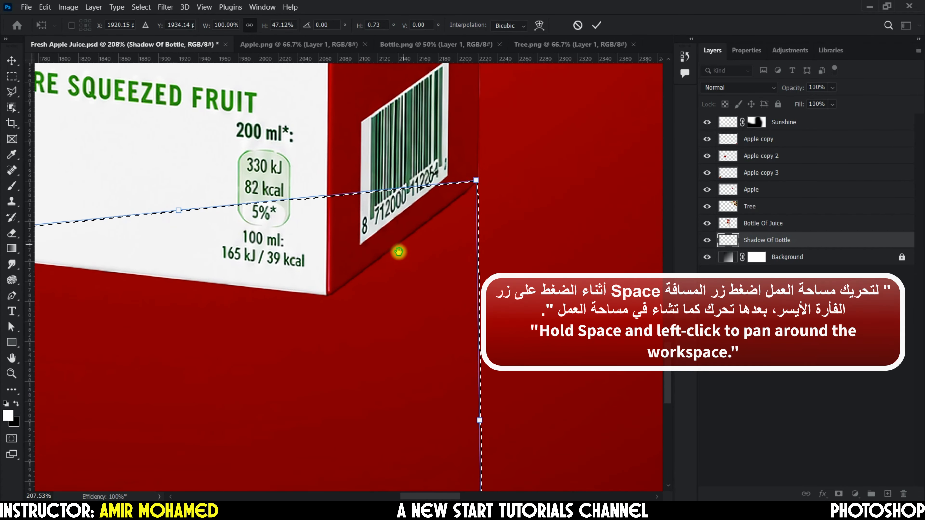
{"action": "scroll", "coordinate": [309, 255], "scroll_direction": "down", "scroll_amount": 6}
{"action": "scroll", "coordinate": [288, 288], "scroll_direction": "down", "scroll_amount": 2}
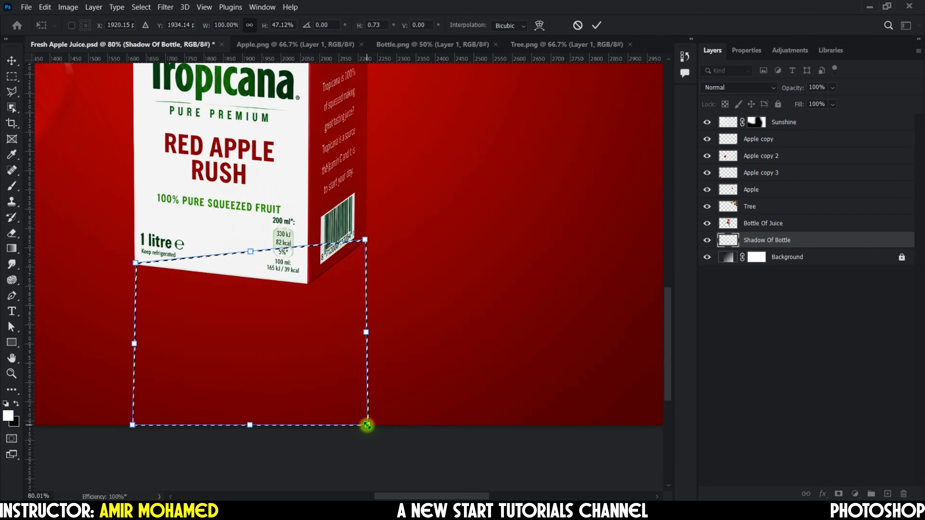
{"action": "left_click_drag", "start_coordinate": [367, 425], "coordinate": [638, 426]}
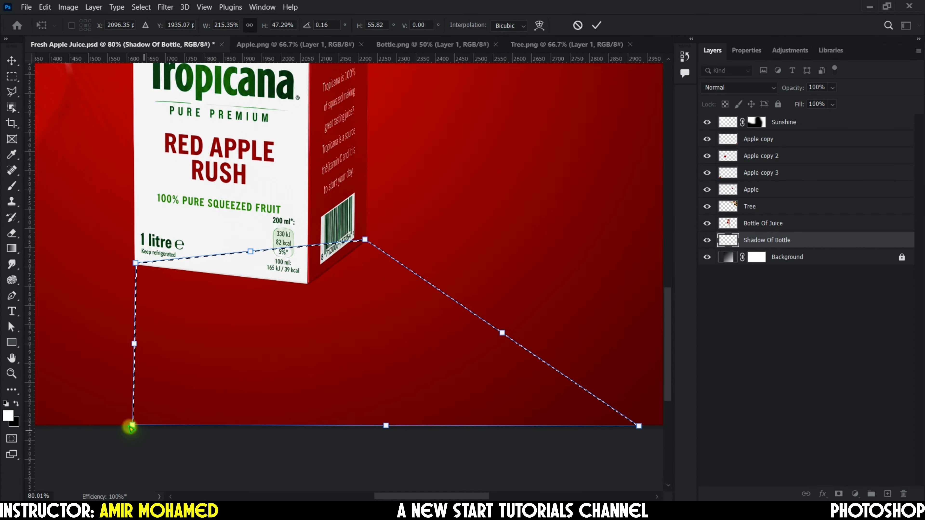
{"action": "left_click_drag", "start_coordinate": [132, 427], "coordinate": [439, 481]}
{"action": "scroll", "coordinate": [442, 469], "scroll_direction": "down", "scroll_amount": 3}
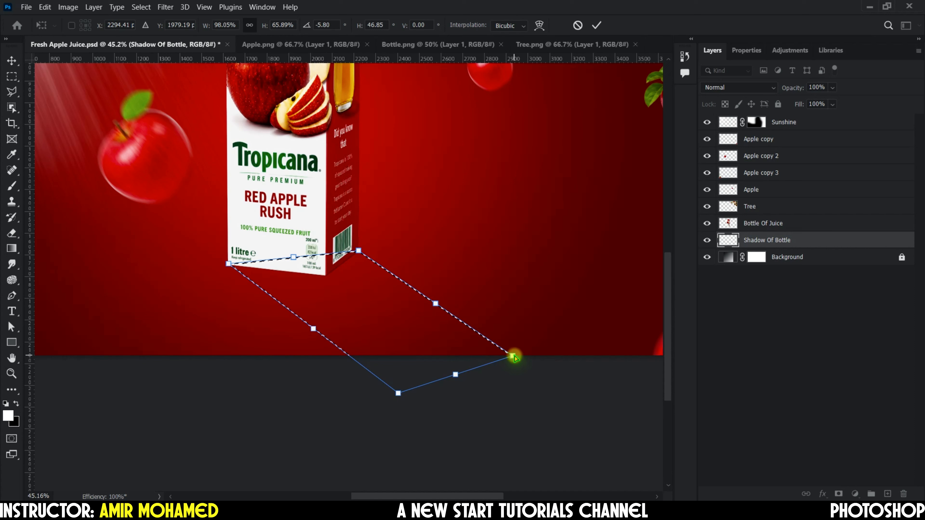
{"action": "left_click_drag", "start_coordinate": [514, 357], "coordinate": [603, 328]}
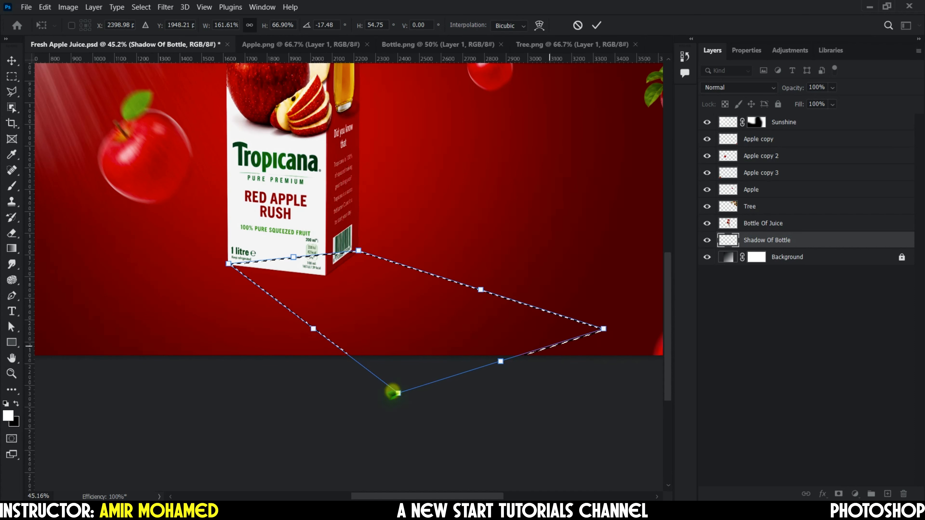
{"action": "left_click_drag", "start_coordinate": [401, 395], "coordinate": [517, 380]}
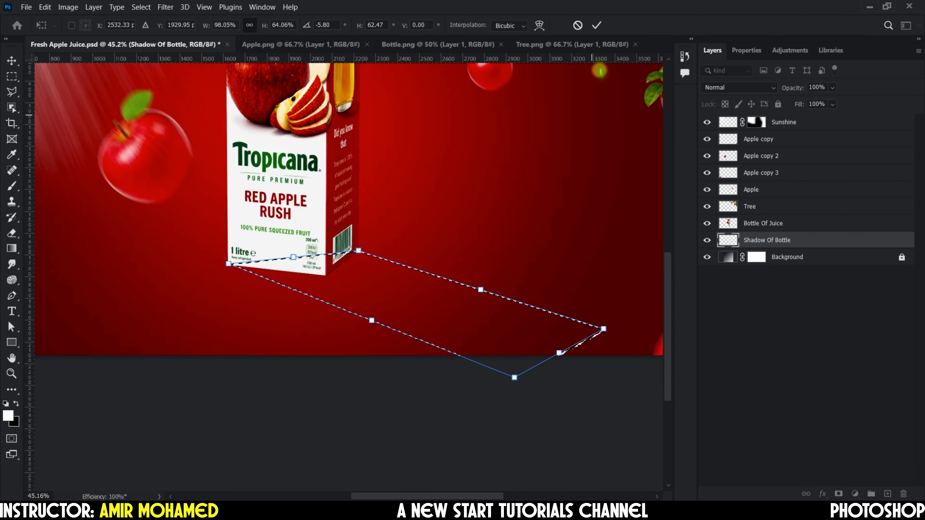
{"action": "left_click", "coordinate": [596, 25]}
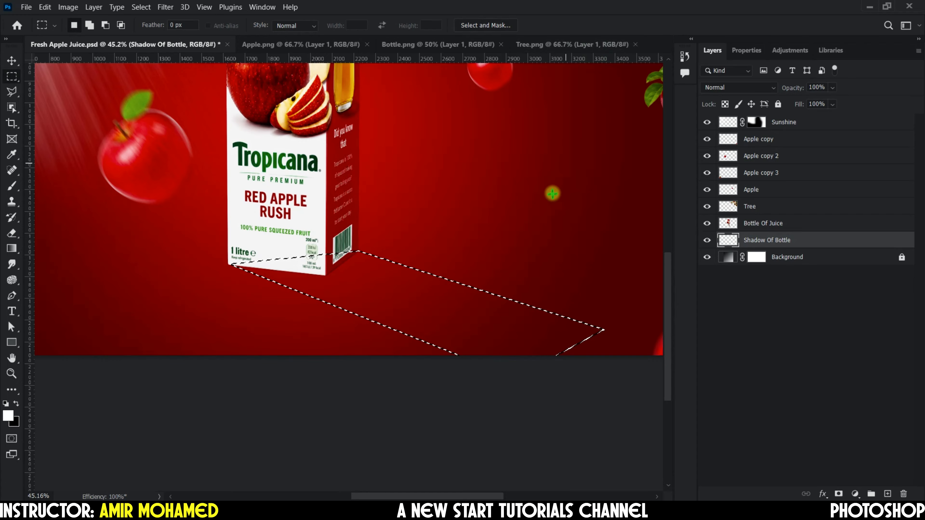
- Fill the slanted selection on the Shadow Of Bottle layer with black at 100% opacity in Normal mode, and deselect it
{"action": "left_click", "coordinate": [45, 7]}
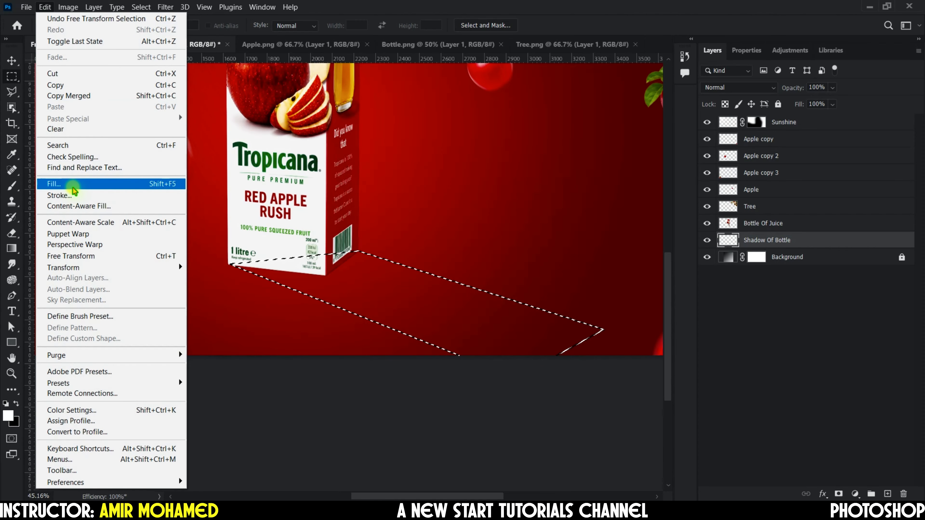
{"action": "left_click", "coordinate": [141, 187]}
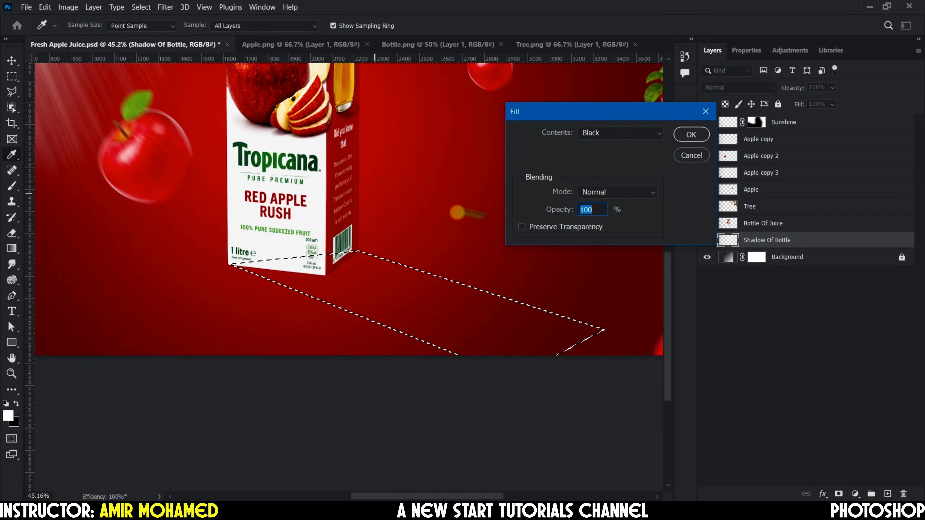
{"action": "left_click", "coordinate": [660, 134]}
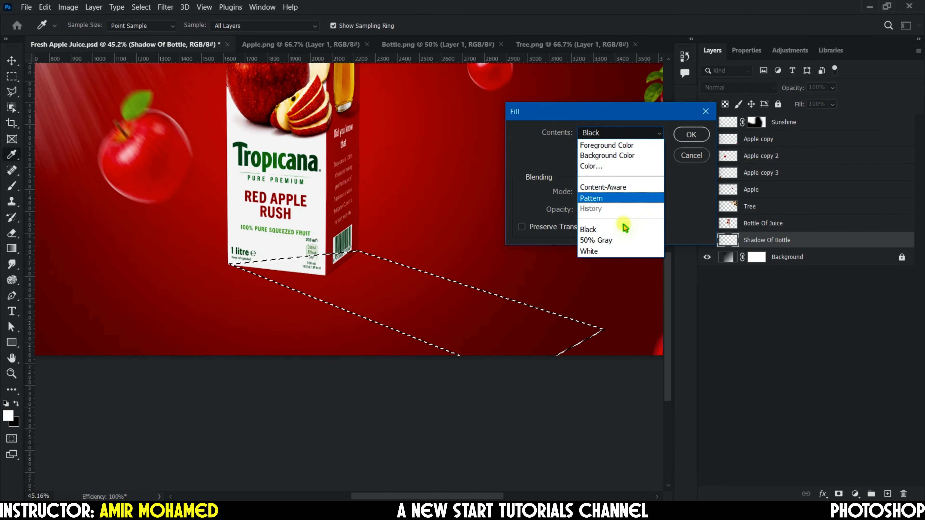
{"action": "left_click", "coordinate": [621, 230]}
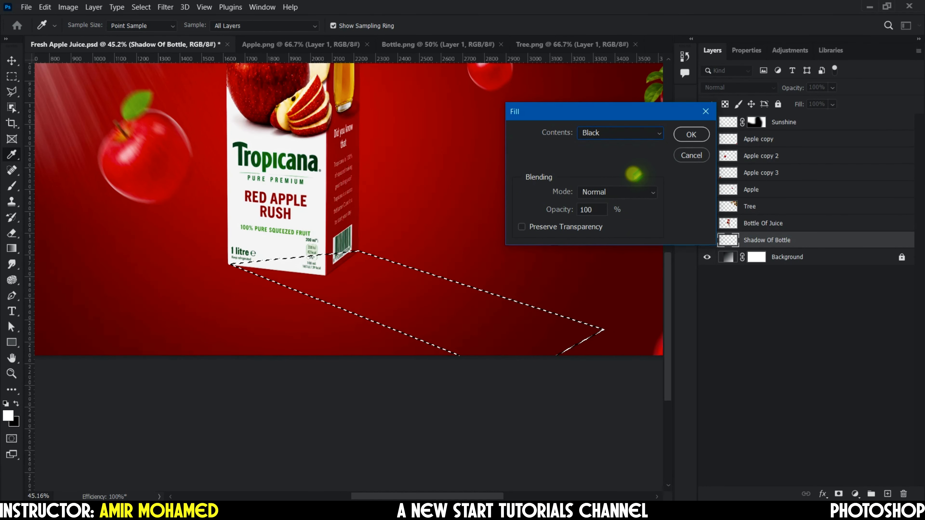
{"action": "left_click", "coordinate": [691, 135]}
{"action": "key", "text": "m"}
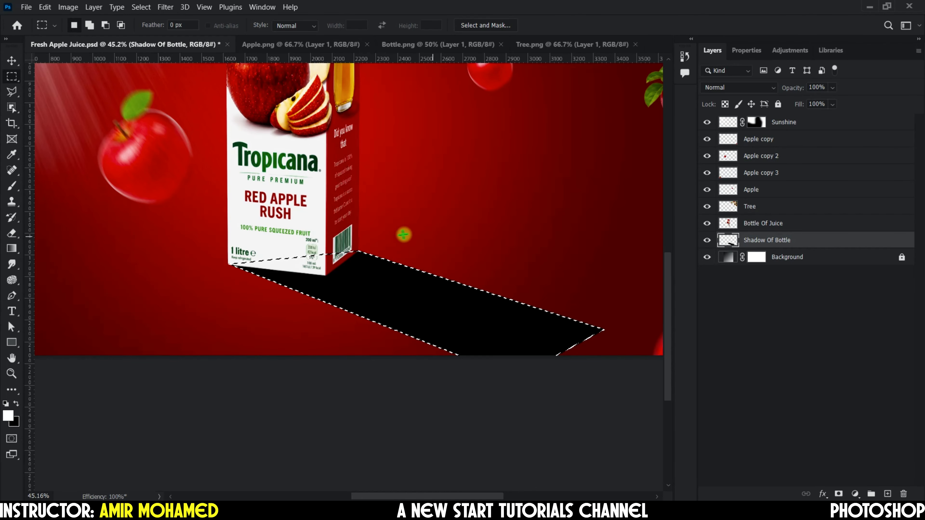
{"action": "key", "text": "ctrl+d"}
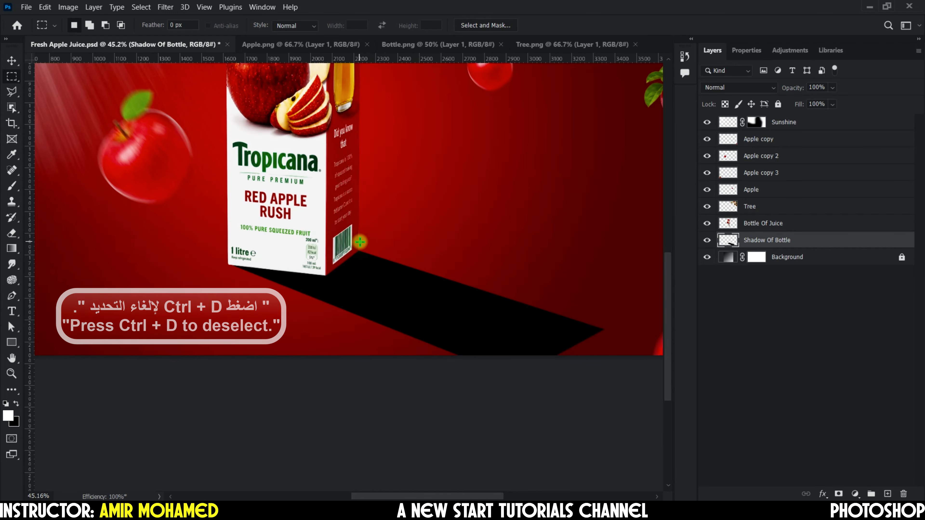
- Set the Shadow Of Bottle layer's opacity to 45% and soften it with a Box Blur of 30 pixels radius
{"action": "scroll", "coordinate": [348, 236], "scroll_direction": "down", "scroll_amount": 4}
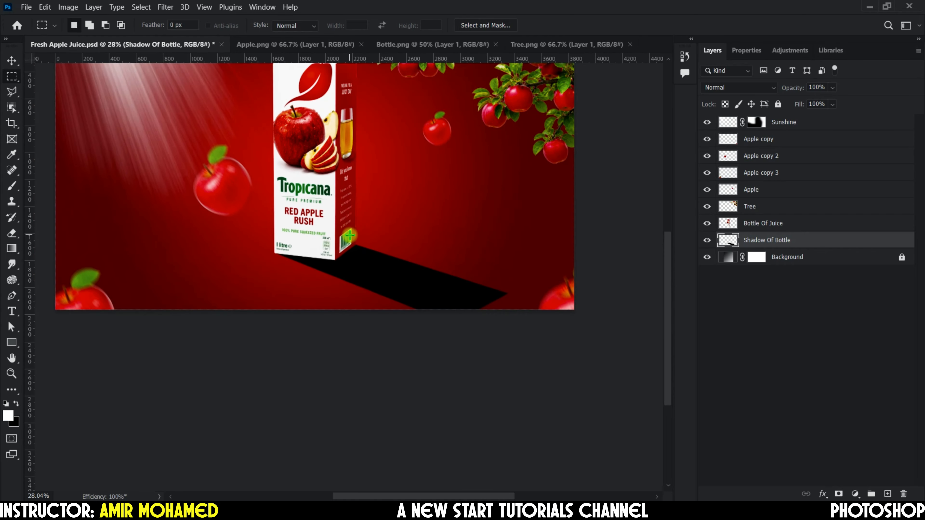
{"action": "scroll", "coordinate": [350, 232], "scroll_direction": "up", "scroll_amount": 1}
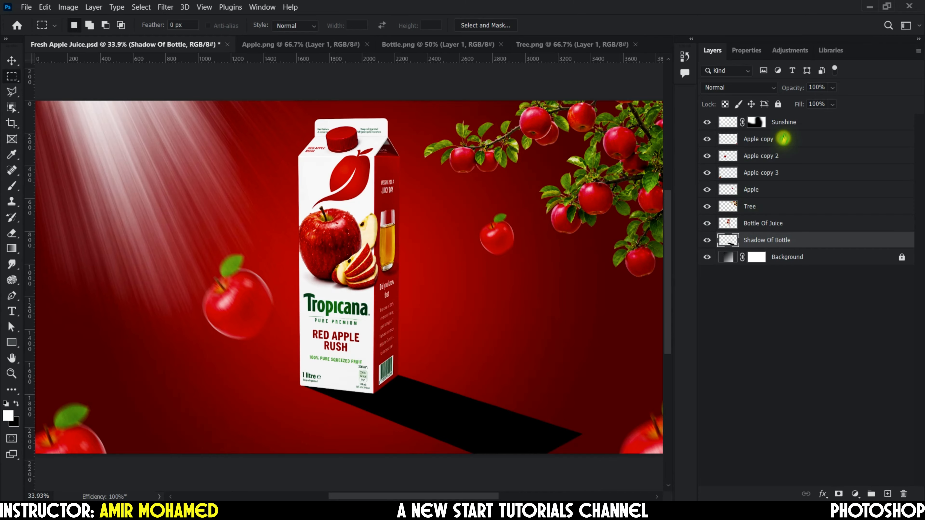
{"action": "left_click_drag", "start_coordinate": [797, 91], "coordinate": [763, 91]}
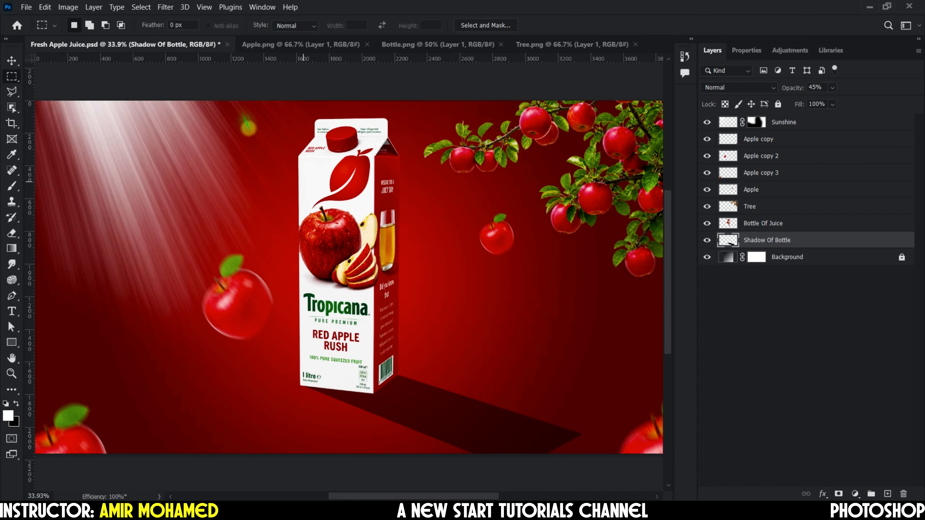
{"action": "left_click", "coordinate": [165, 7]}
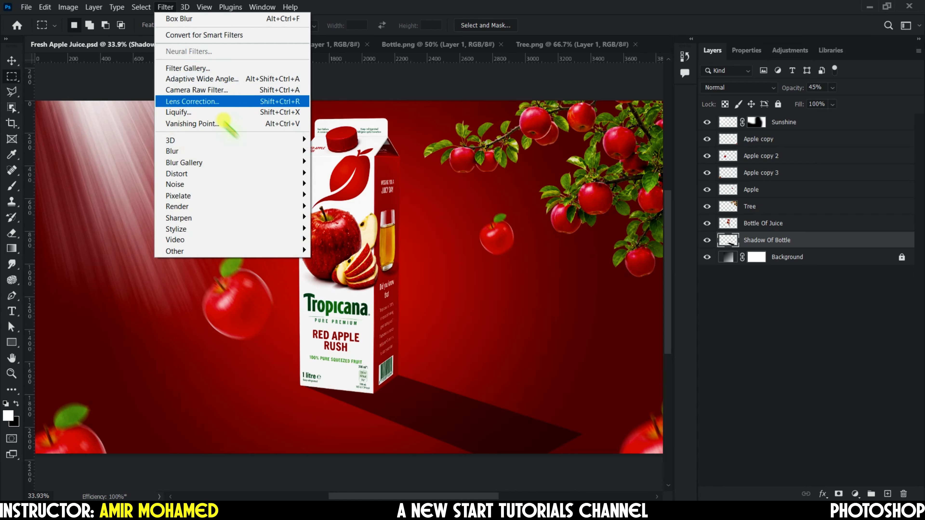
{"action": "mouse_move", "coordinate": [298, 151]}
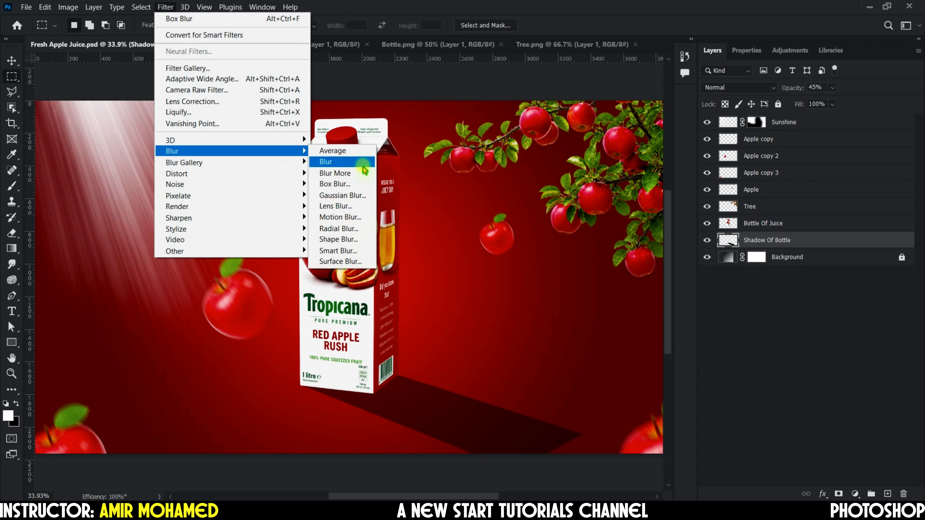
{"action": "left_click", "coordinate": [365, 184]}
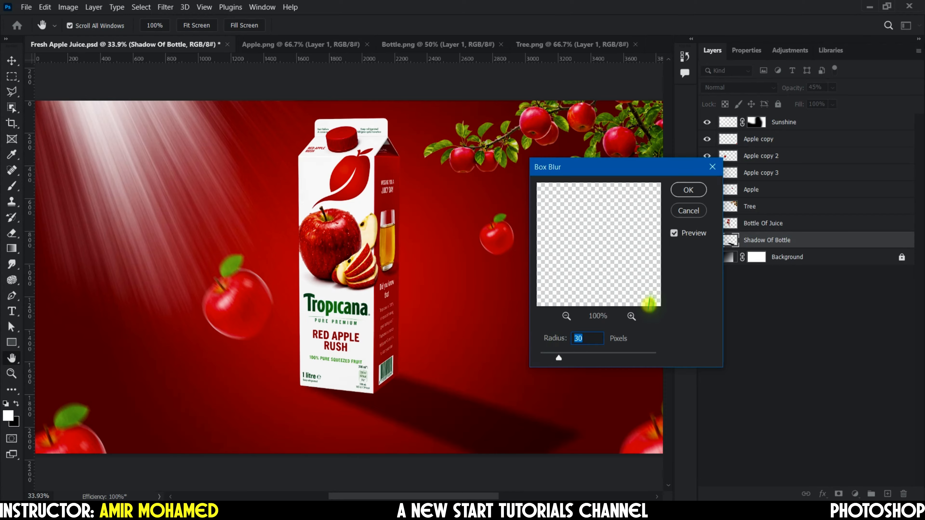
{"action": "left_click", "coordinate": [687, 191]}
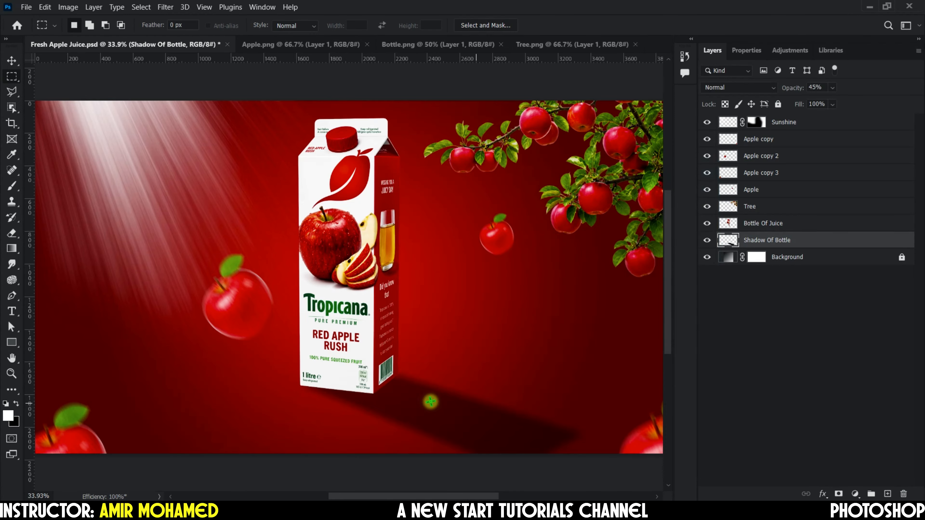
- Add the text FRESH MORNING JUICE in white 300 pt BD Orange VF Black on a new layer above Shadow Of Bottle
{"action": "left_click", "coordinate": [886, 493]}
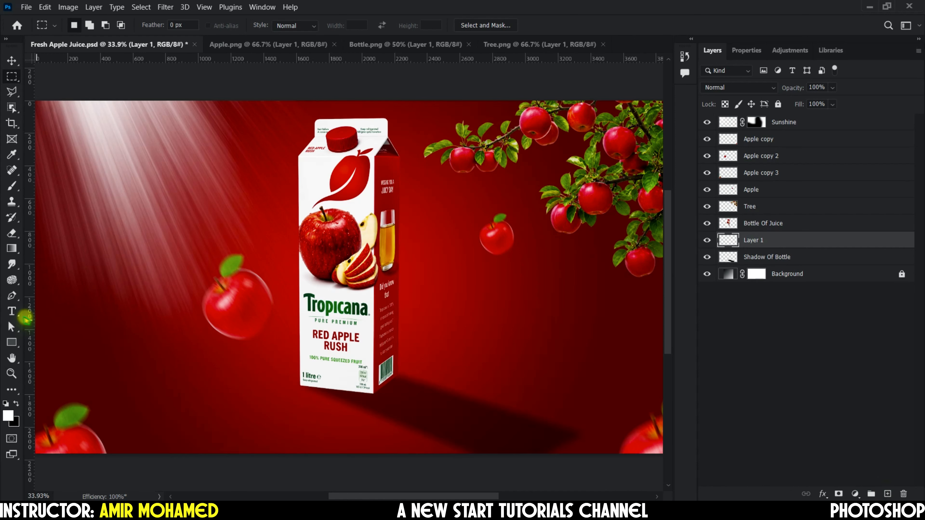
{"action": "left_click", "coordinate": [13, 314]}
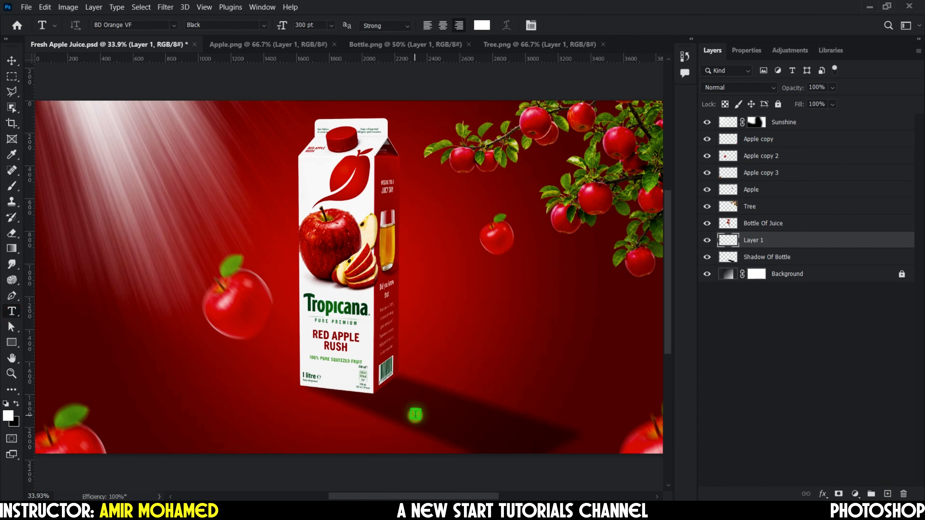
{"action": "left_click", "coordinate": [415, 414]}
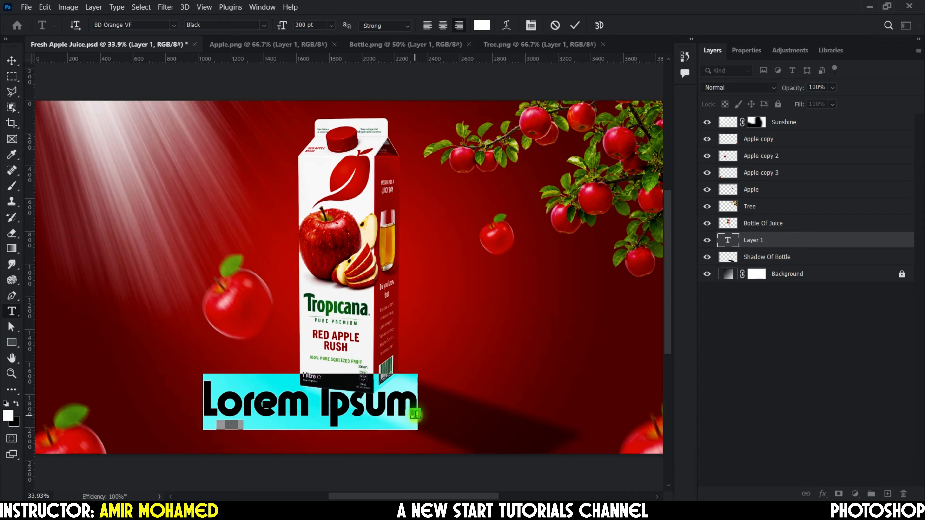
{"action": "type", "text": "FRESH M"}
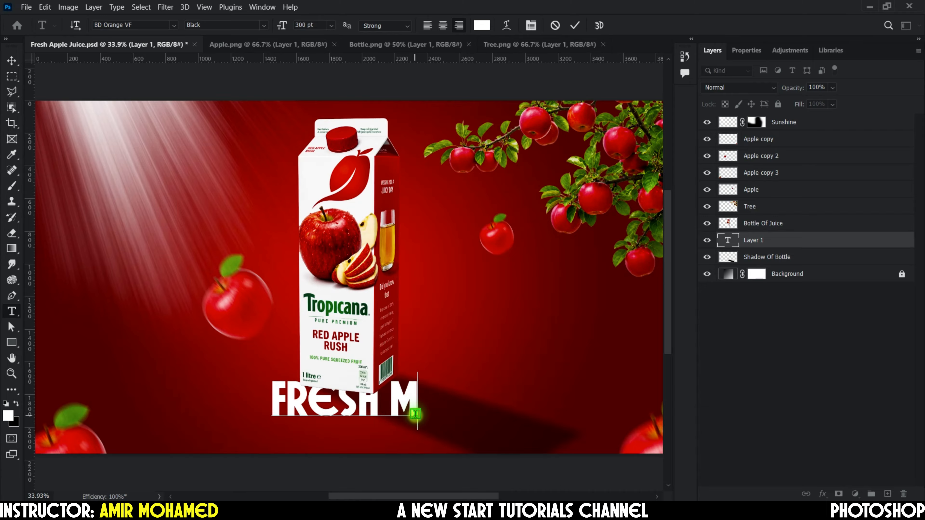
{"action": "type", "text": "ORNING JUIC"}
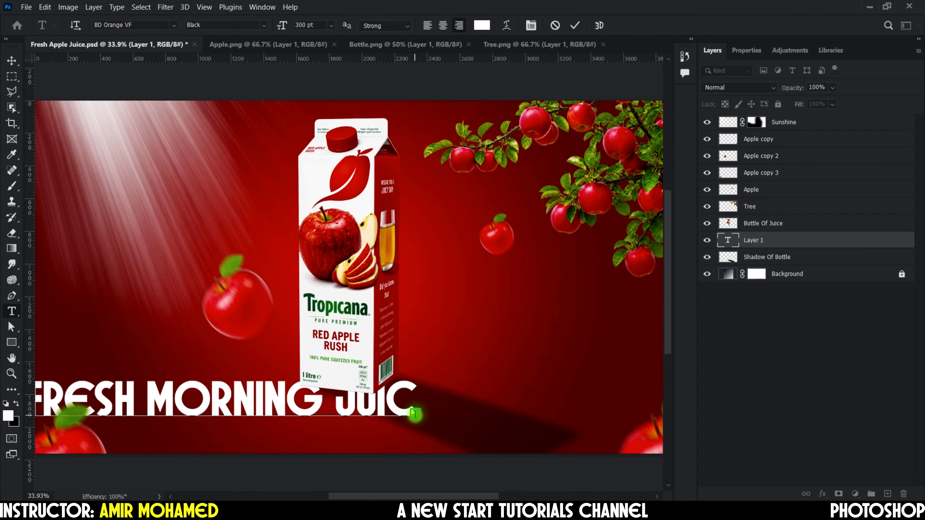
{"action": "type", "text": "E"}
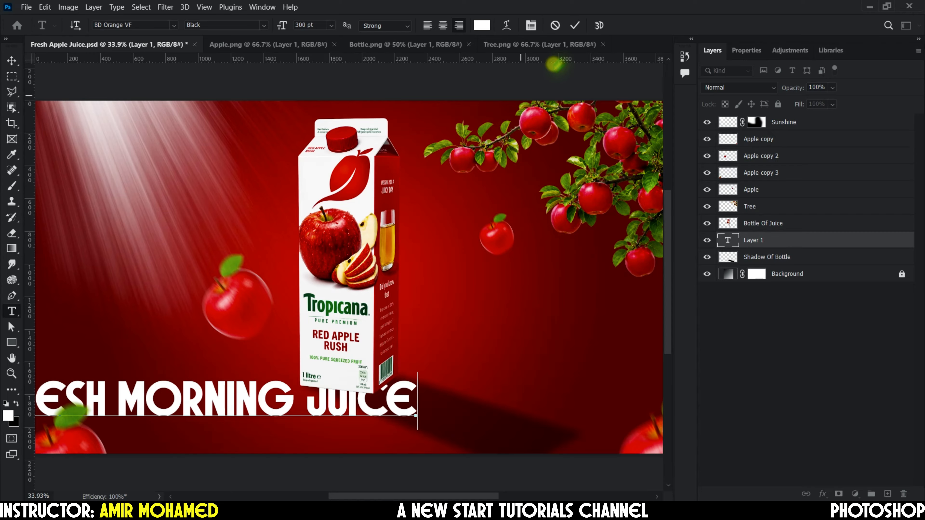
{"action": "left_click", "coordinate": [575, 25]}
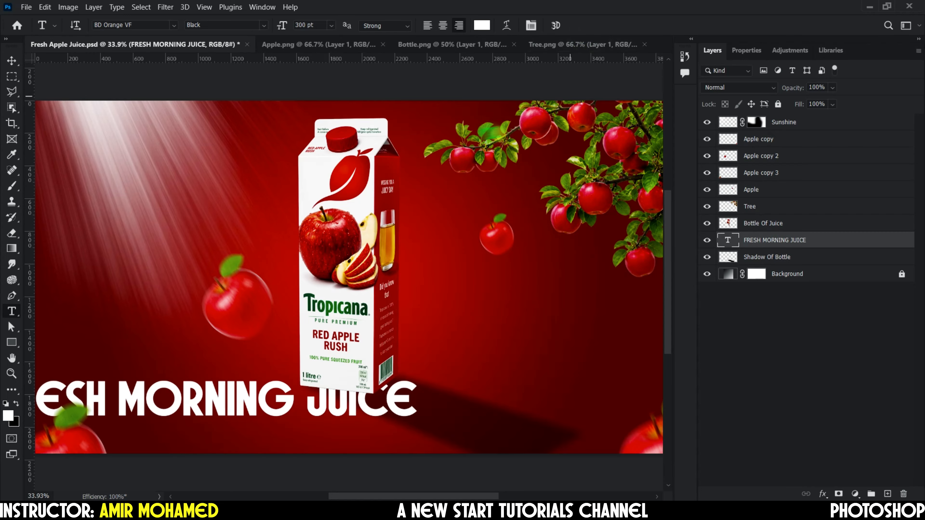
- Center the FRESH MORNING JUICE text horizontally on the canvas and move it down to just below the carton's base
{"action": "left_click", "coordinate": [11, 61]}
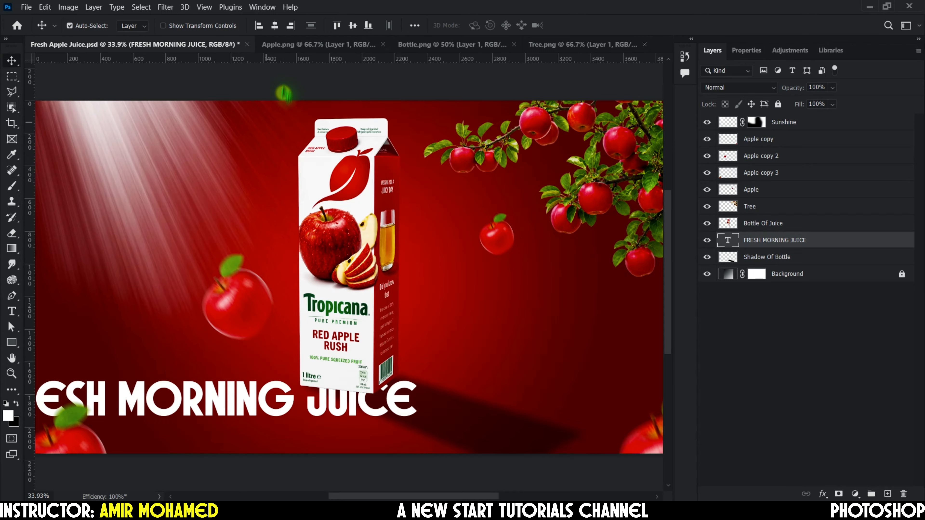
{"action": "left_click", "coordinate": [274, 25]}
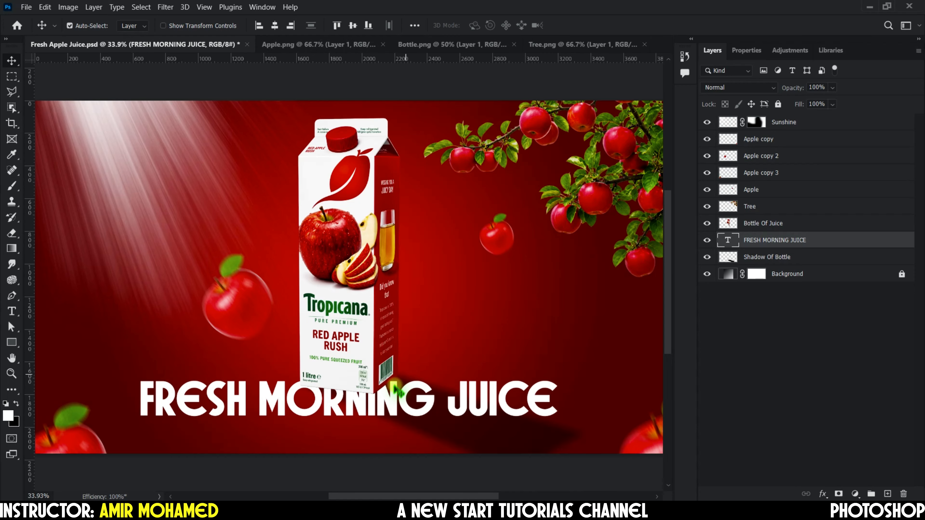
{"action": "left_click_drag", "start_coordinate": [395, 413], "coordinate": [400, 435]}
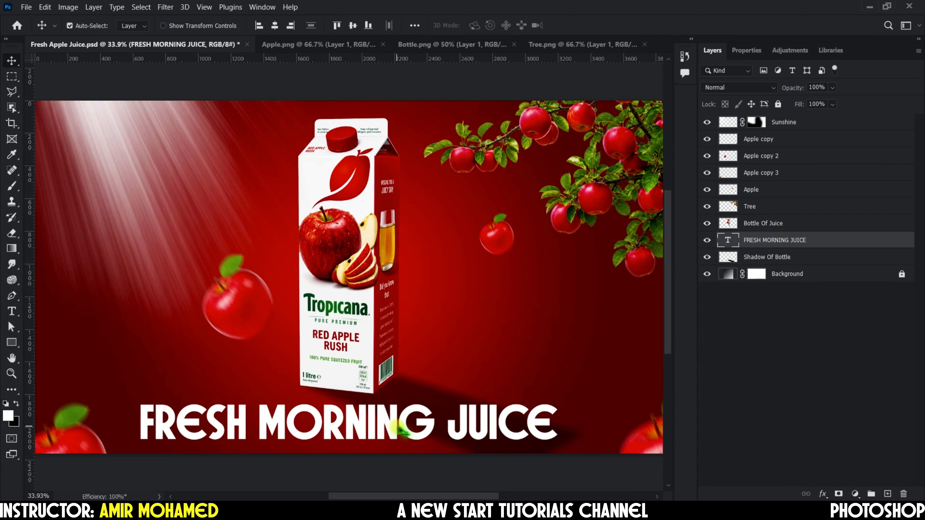
- Give the text a 3 px black outside Stroke and a black Drop Shadow at 100% opacity, 90° angle, 25 px distance, 20% spread, 10 px size
{"action": "left_click", "coordinate": [822, 494]}
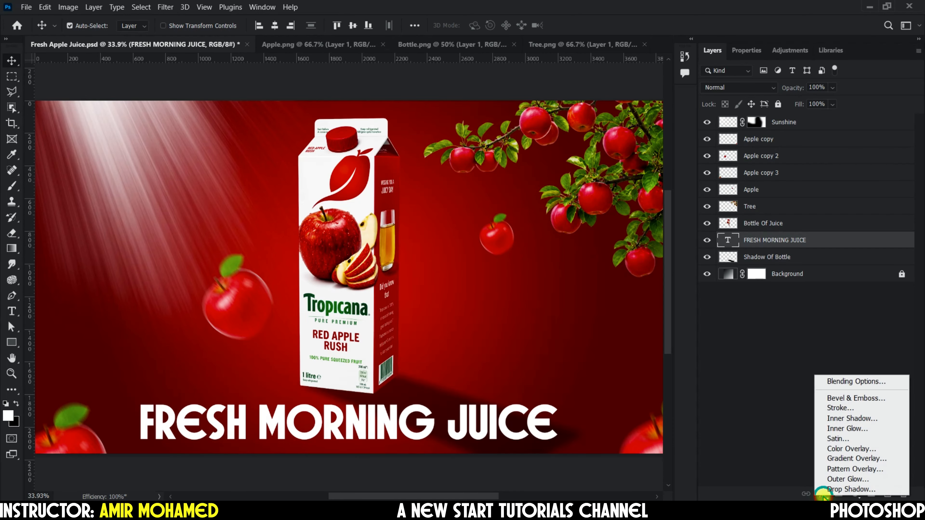
{"action": "left_click", "coordinate": [839, 409]}
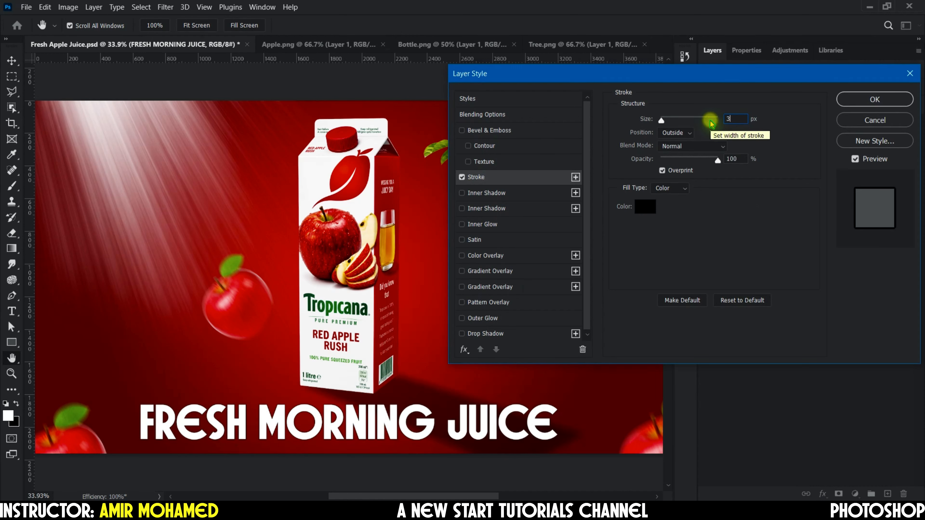
{"action": "left_click", "coordinate": [484, 334]}
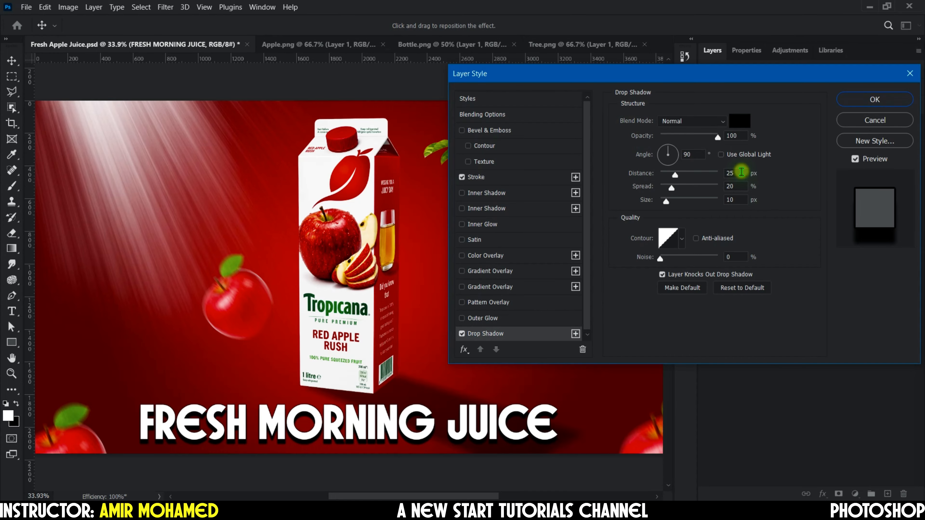
{"action": "left_click_drag", "start_coordinate": [741, 172], "coordinate": [716, 185]}
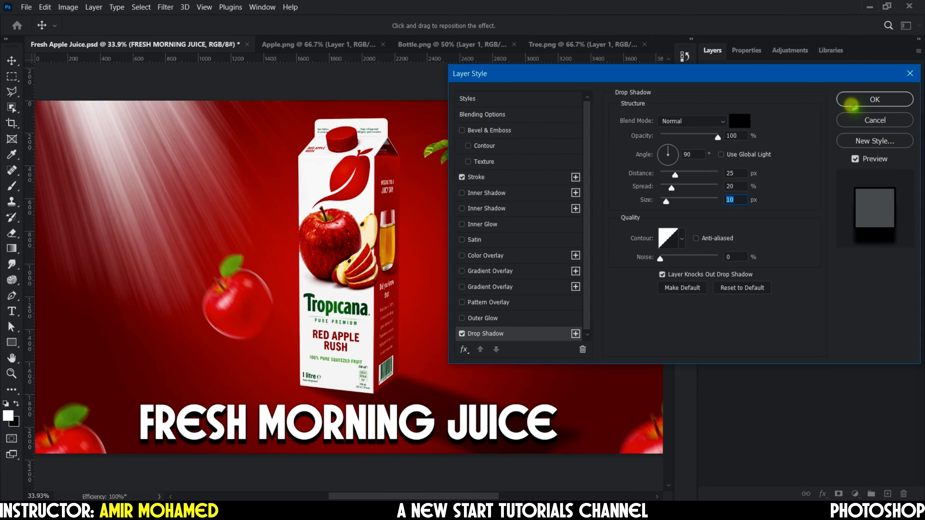
{"action": "left_click", "coordinate": [860, 100]}
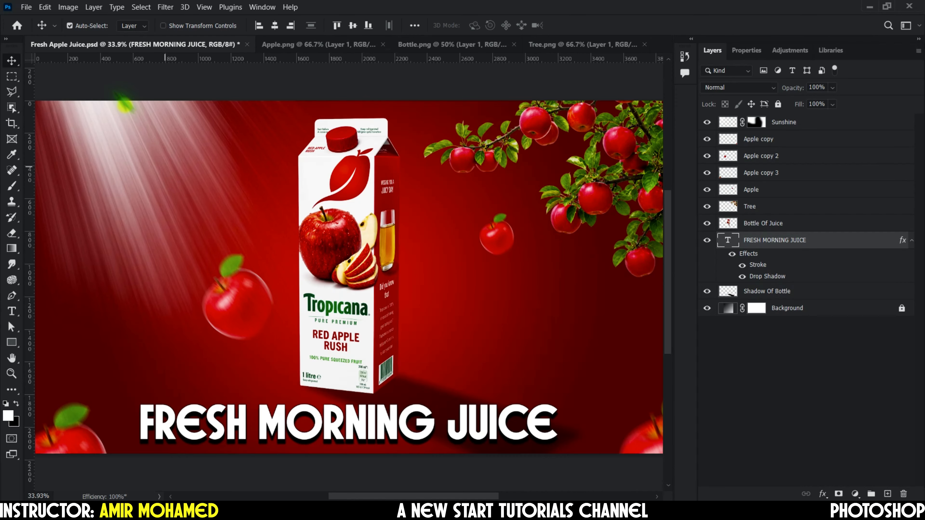
- Export the finished design as Fresh Apple Juice.png in the Apple Juice folder under Downloads
{"action": "left_click", "coordinate": [25, 7]}
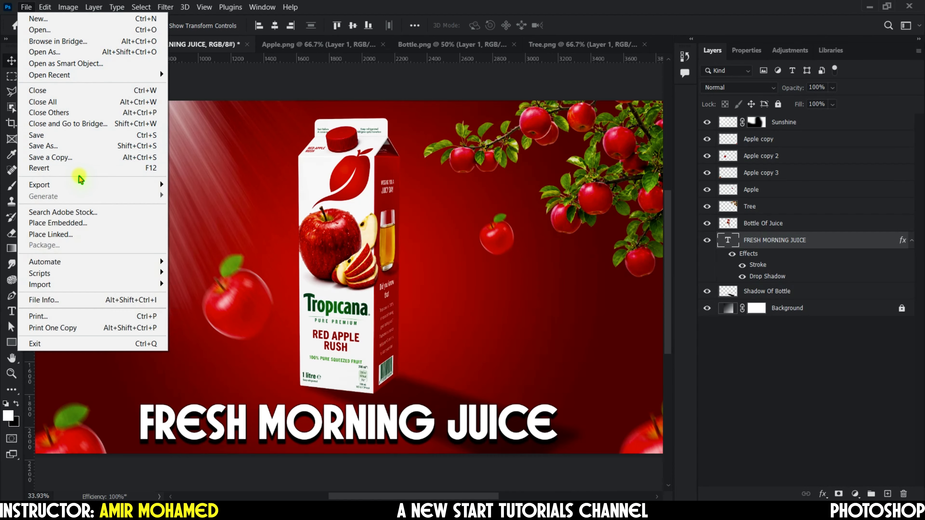
{"action": "mouse_move", "coordinate": [82, 185]}
{"action": "left_click", "coordinate": [239, 184]}
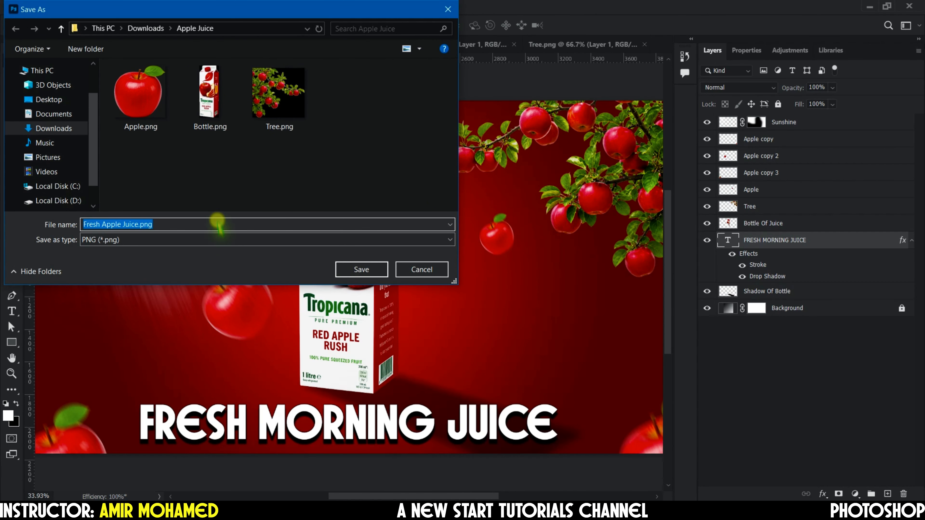
{"action": "left_click", "coordinate": [379, 272]}
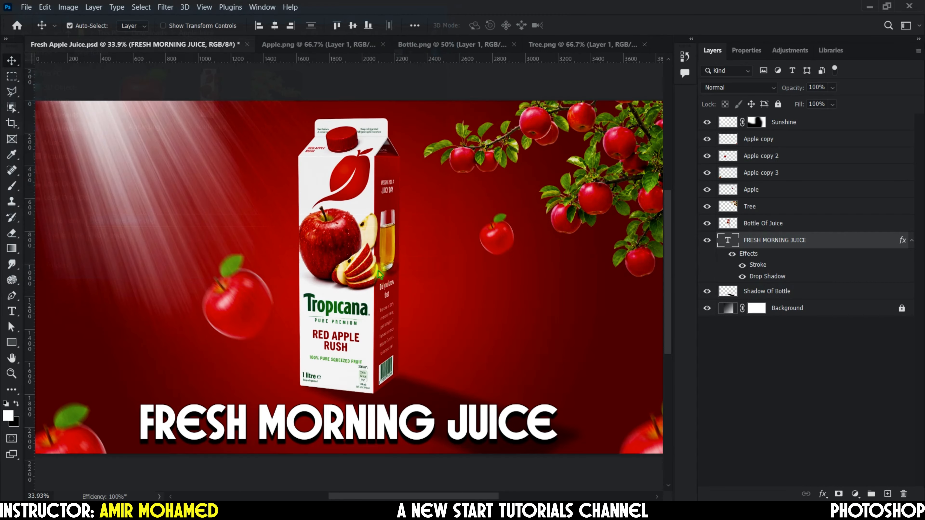